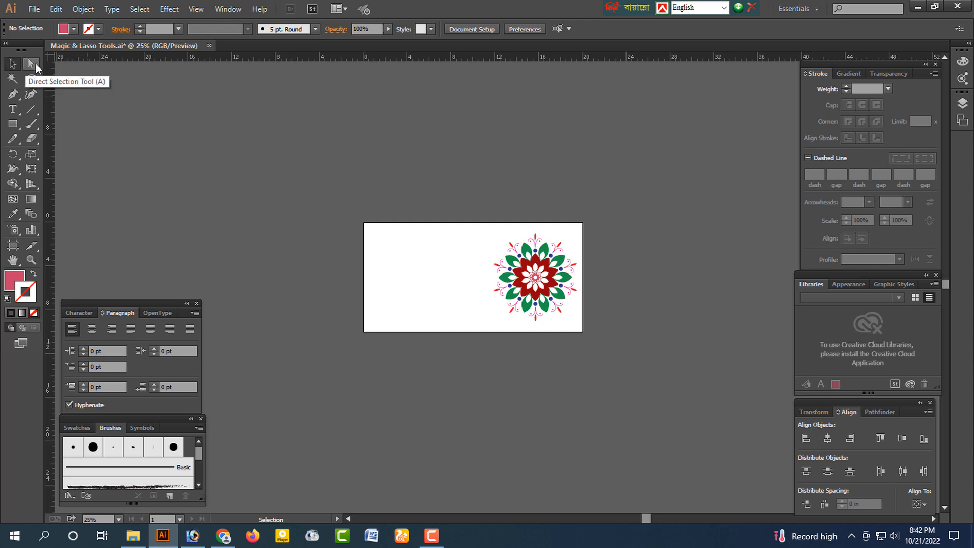
pyautogui.click(36, 63)
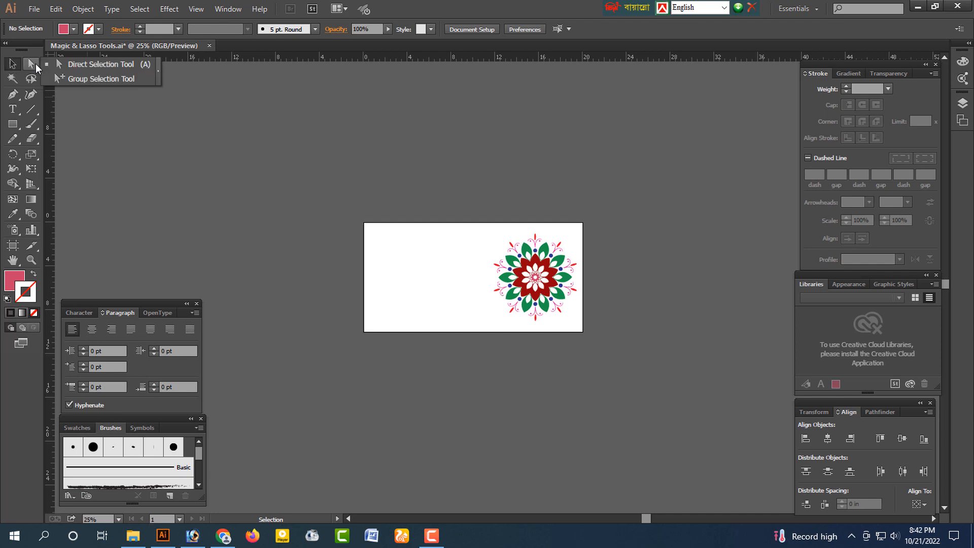
pyautogui.click(12, 79)
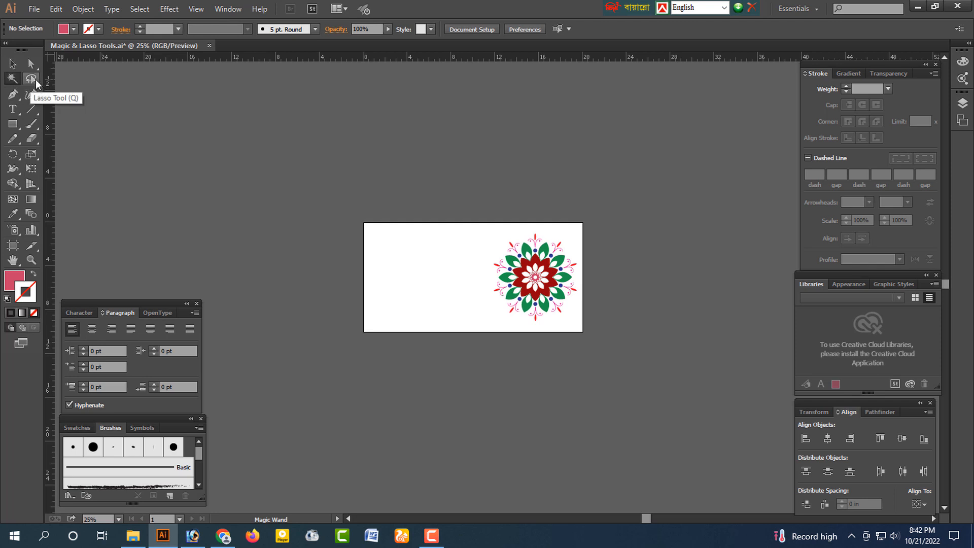
pyautogui.click(12, 63)
pyautogui.press('y')
pyautogui.click(12, 63)
# - Move the grouped mandala from the right part of the artboard to its left part, keeping it level
pyautogui.hotkey('ctrl', '=')
pyautogui.moveTo(431, 408); pyautogui.dragTo(395, 410)
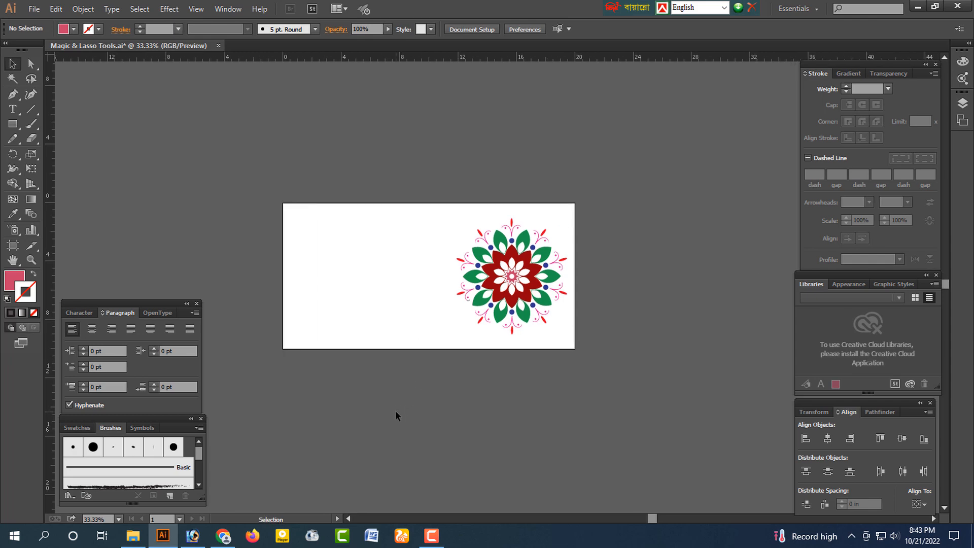
pyautogui.hotkey('ctrl', '=')
pyautogui.hotkey('ctrl', '=')
pyautogui.moveTo(378, 378); pyautogui.dragTo(515, 350)
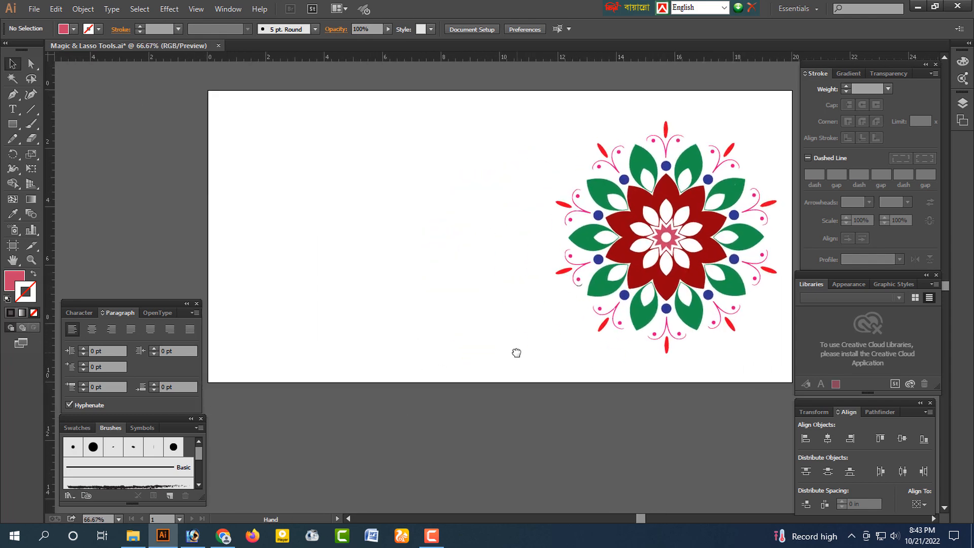
pyautogui.click(644, 269)
pyautogui.moveTo(643, 269); pyautogui.dragTo(329, 269)
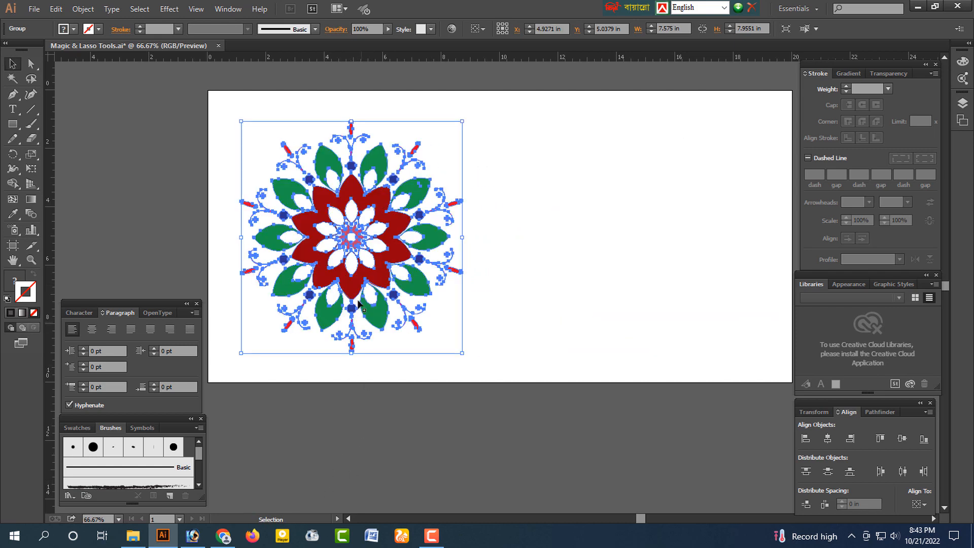
# - Ungroup the whole mandala and its ring of green leaves
pyautogui.rightClick(354, 283)
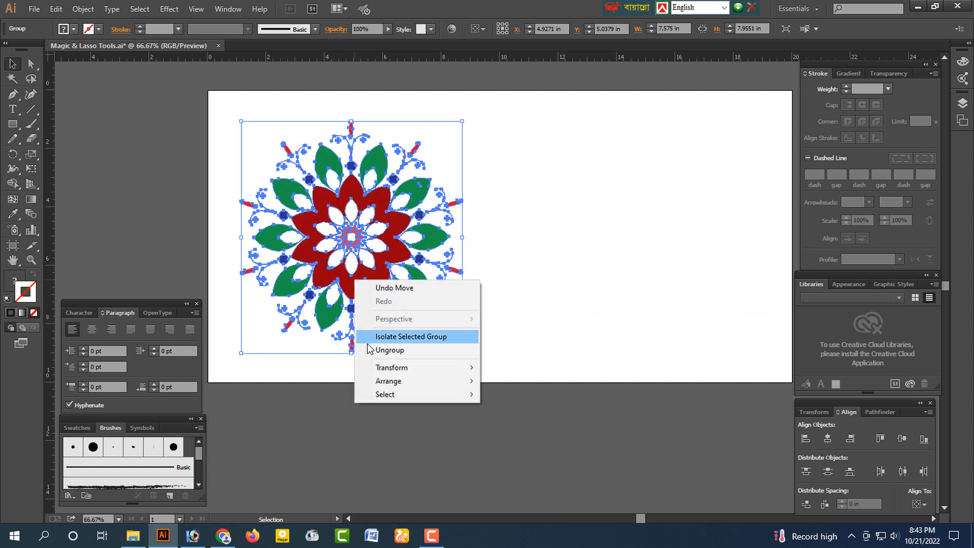
pyautogui.click(389, 351)
pyautogui.click(366, 420)
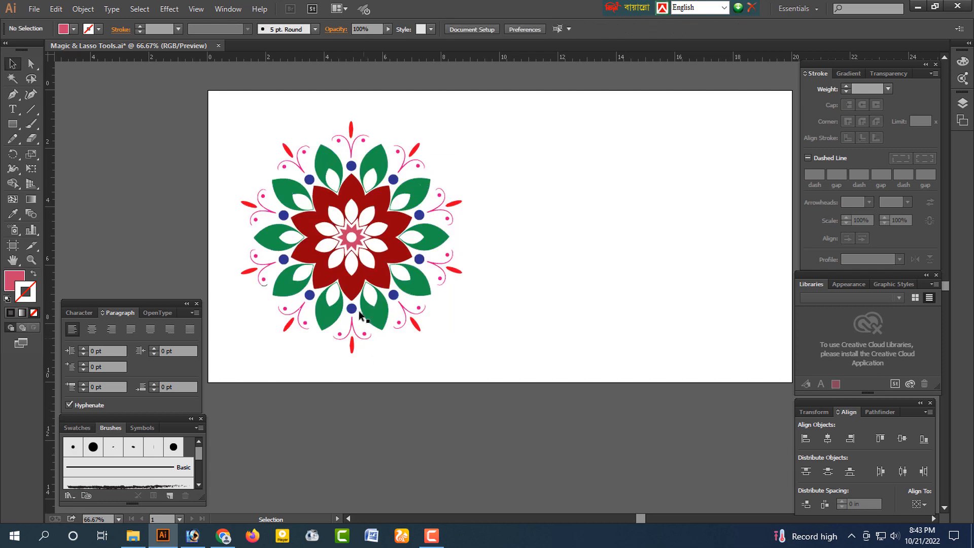
pyautogui.click(354, 285)
pyautogui.rightClick(354, 285)
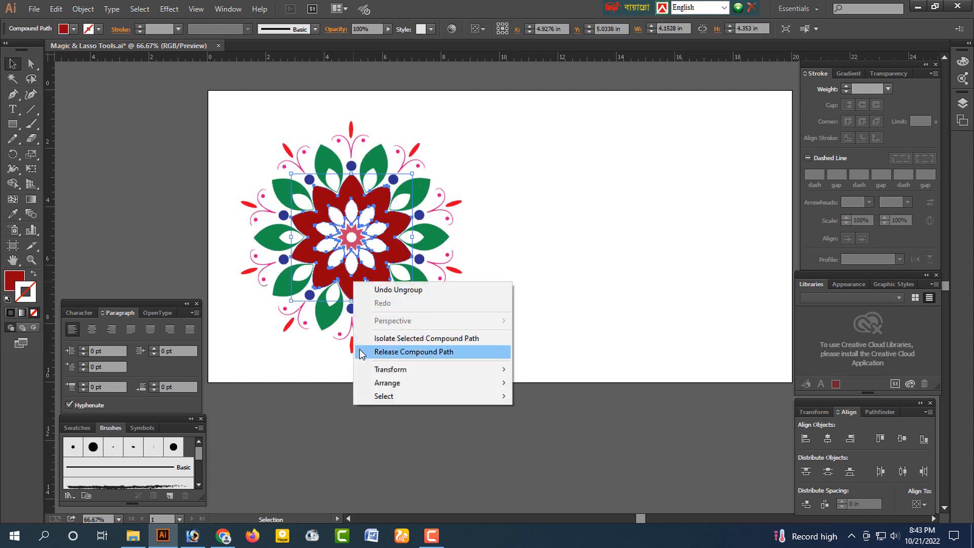
pyautogui.click(360, 353)
pyautogui.click(329, 326)
pyautogui.rightClick(329, 326)
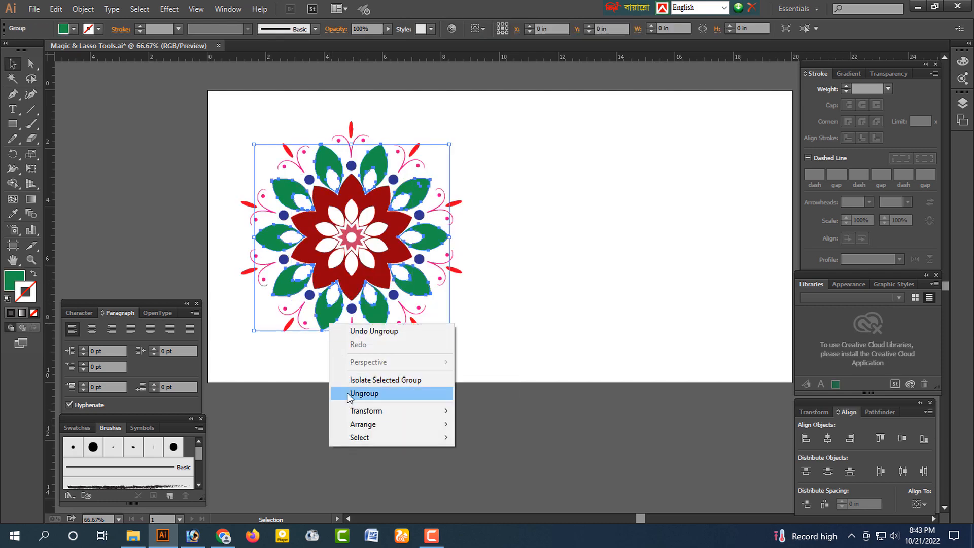
pyautogui.click(347, 393)
pyautogui.click(369, 379)
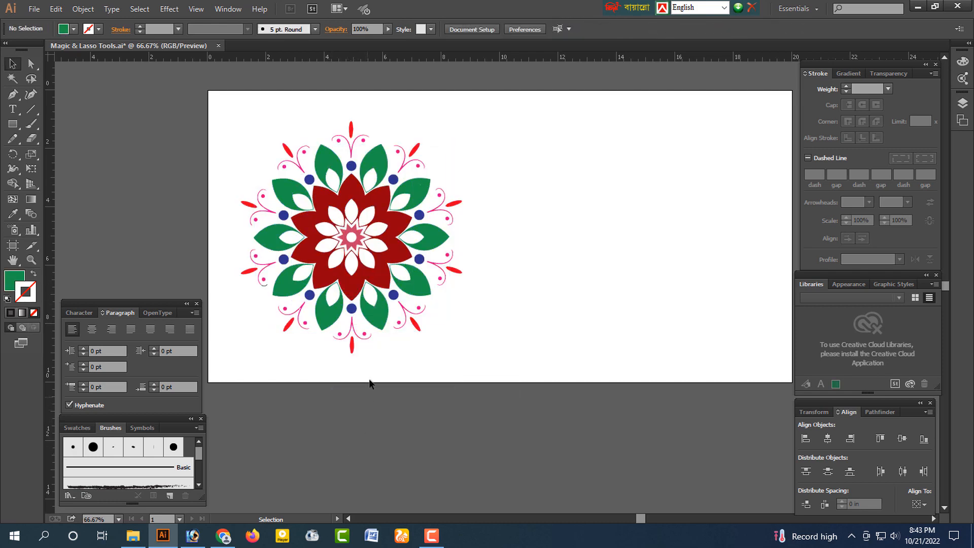
# - Ungroup the outer red petals, the blue dots and the pink curls of the mandala
pyautogui.rightClick(352, 347)
pyautogui.click(366, 418)
pyautogui.click(363, 443)
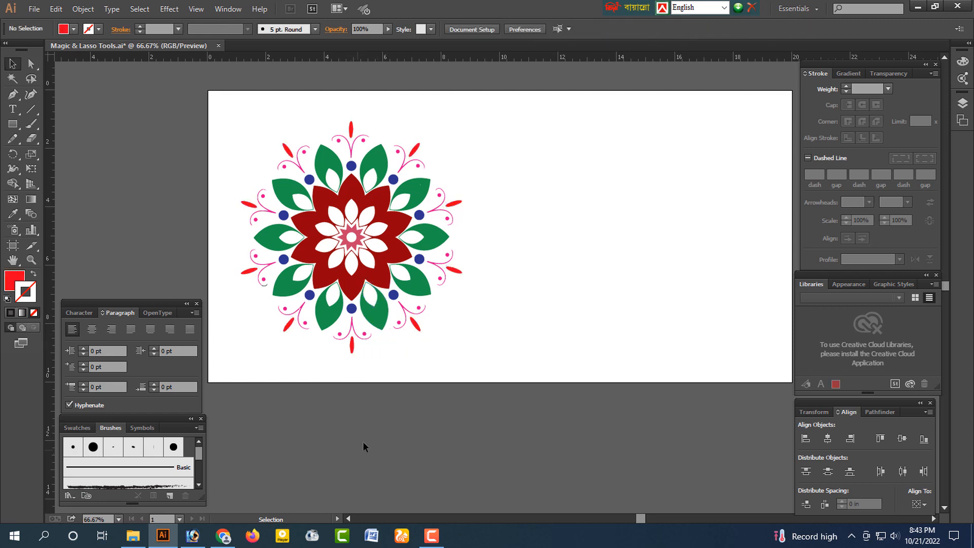
pyautogui.rightClick(311, 179)
pyautogui.click(321, 248)
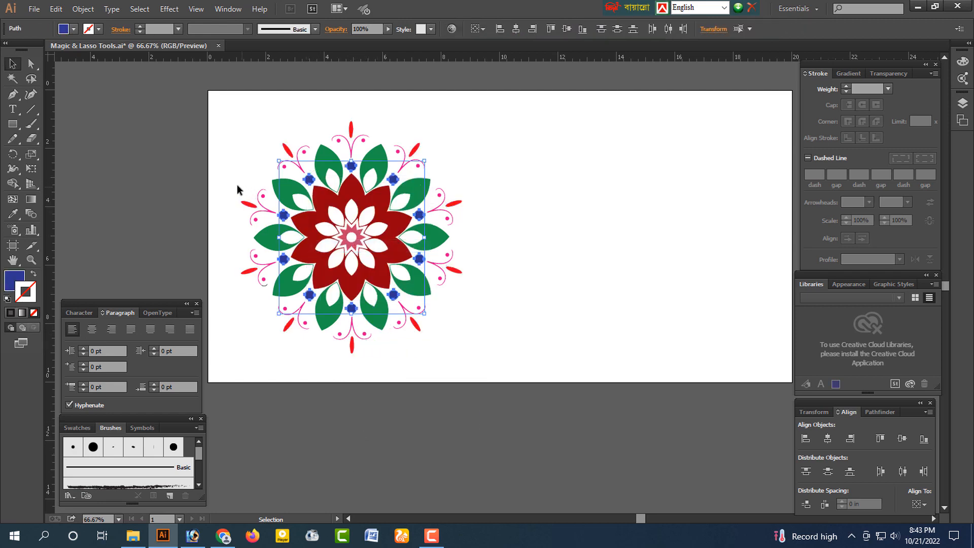
pyautogui.click(236, 184)
pyautogui.rightClick(261, 208)
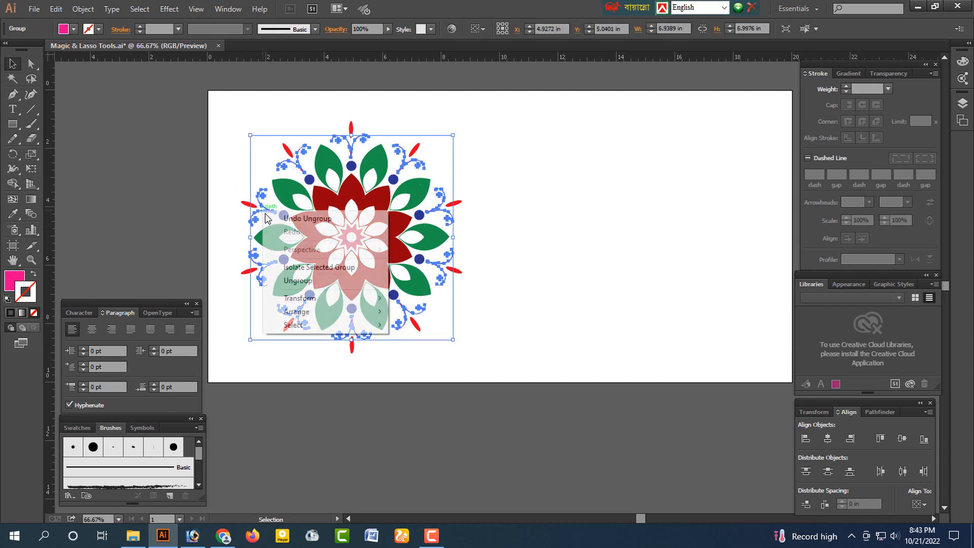
pyautogui.click(278, 285)
pyautogui.click(226, 249)
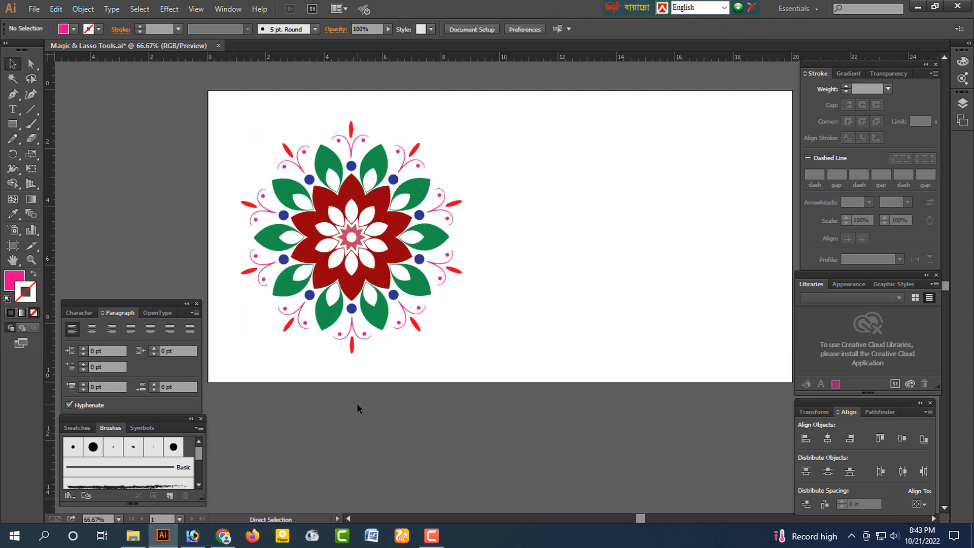
# - Select several green leaves of the mandala one at a time with the Selection tool
pyautogui.hotkey('ctrl', '+')
pyautogui.moveTo(554, 424); pyautogui.dragTo(528, 450)
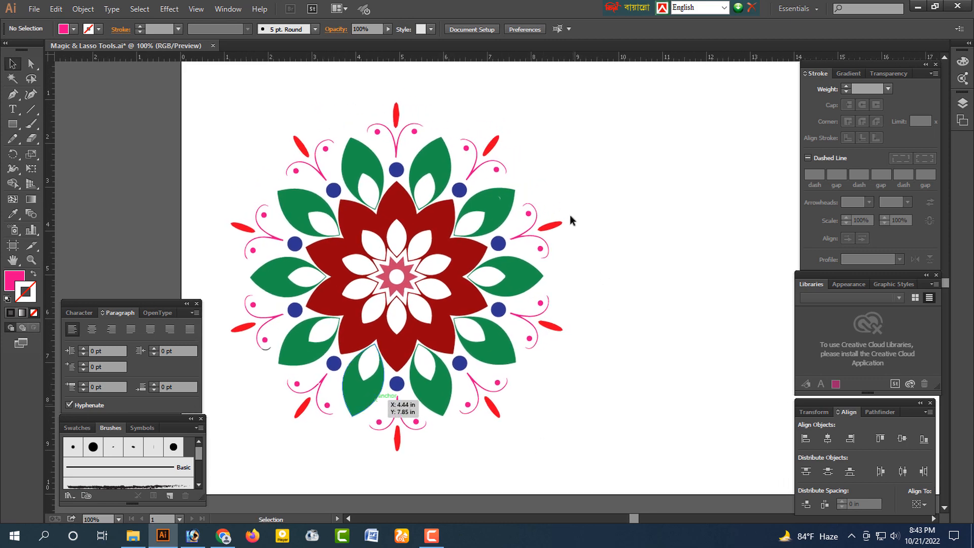
pyautogui.click(12, 79)
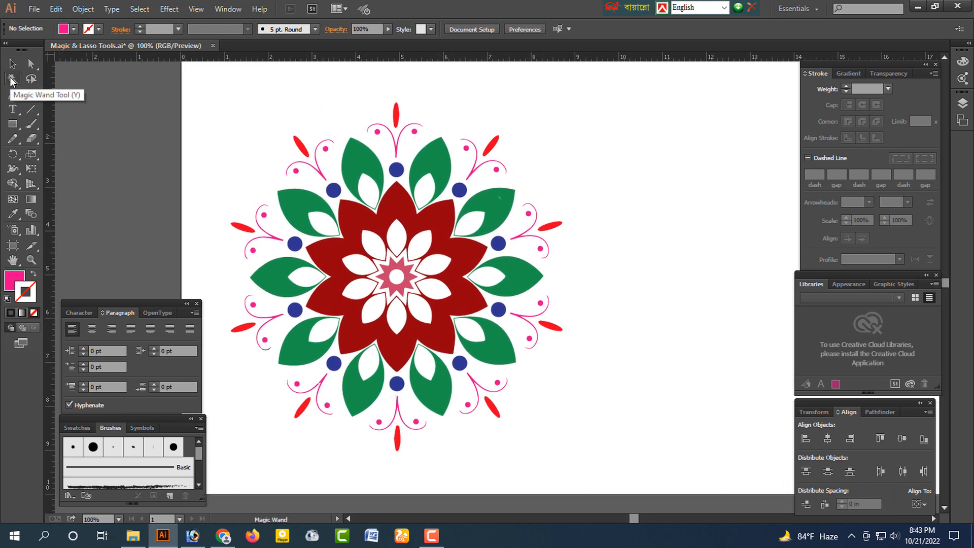
pyautogui.click(12, 64)
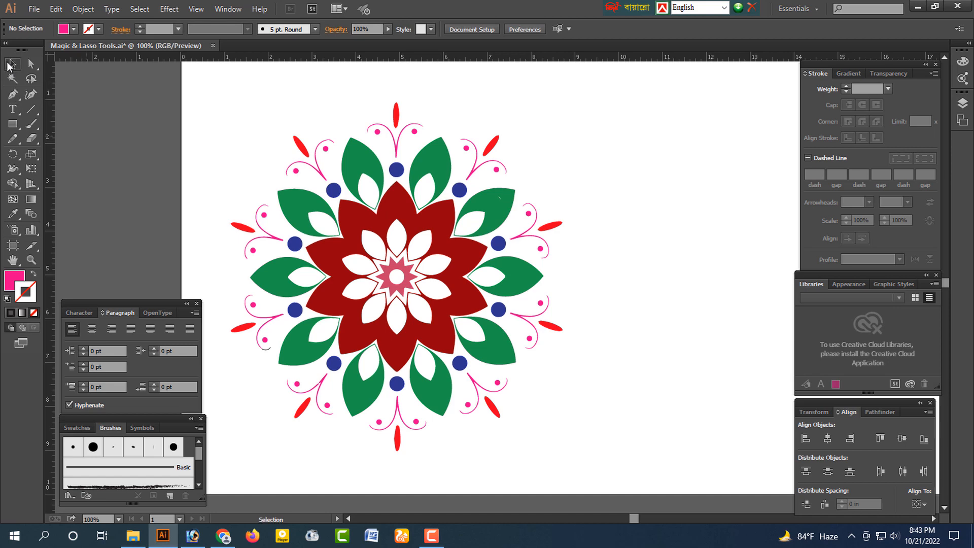
pyautogui.click(272, 286)
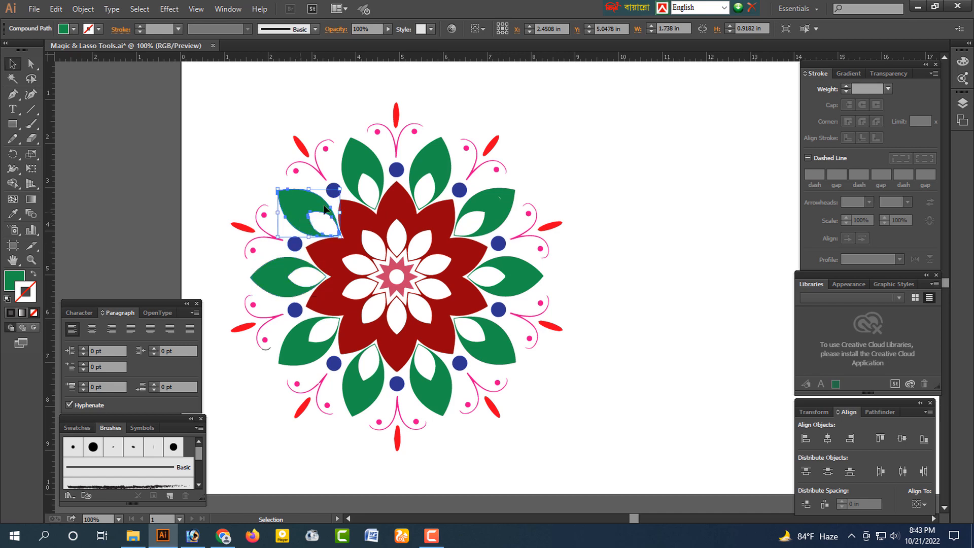
pyautogui.click(358, 168)
pyautogui.click(443, 173)
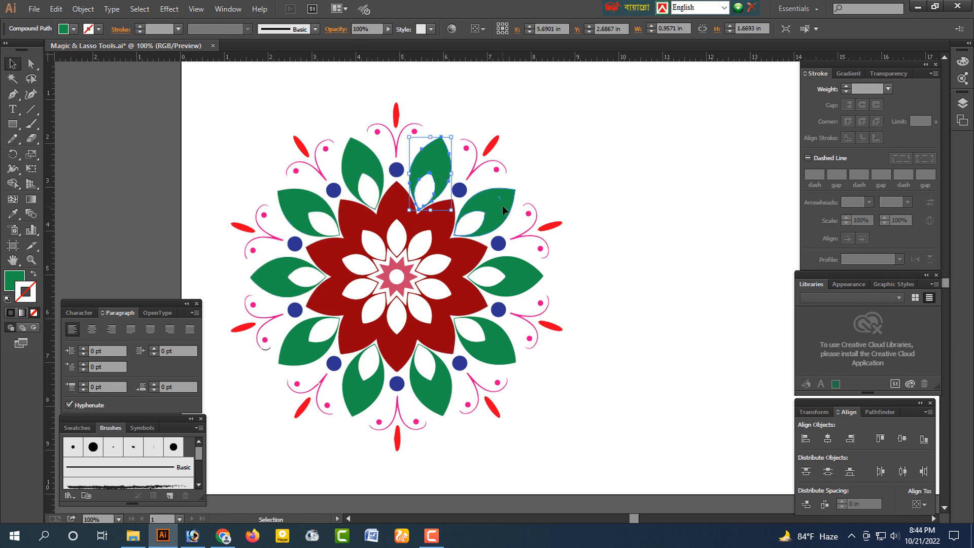
# - Add each of the ten green leaves to one selection individually, and clear the selection
pyautogui.click(502, 210)
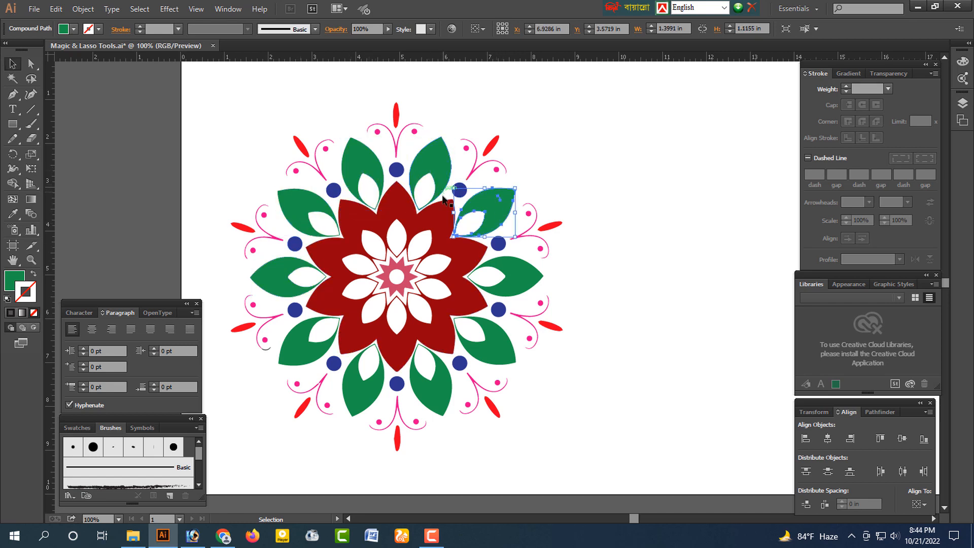
pyautogui.keyDown('shift'); pyautogui.click(522, 285); pyautogui.keyUp('shift')
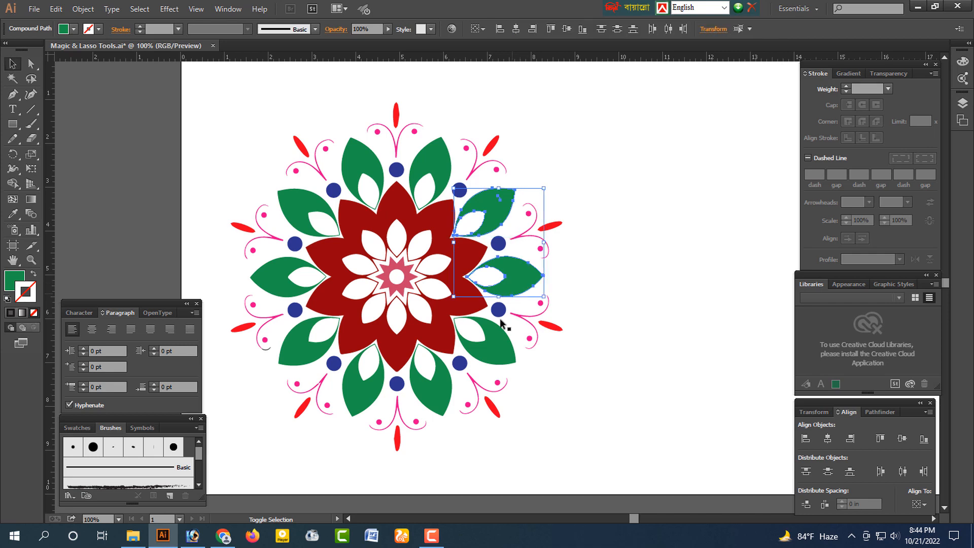
pyautogui.keyDown('shift'); pyautogui.click(492, 346); pyautogui.keyUp('shift')
pyautogui.keyDown('shift'); pyautogui.click(426, 393); pyautogui.keyUp('shift')
pyautogui.keyDown('shift'); pyautogui.click(371, 397); pyautogui.keyUp('shift')
pyautogui.keyDown('shift'); pyautogui.click(299, 343); pyautogui.keyUp('shift')
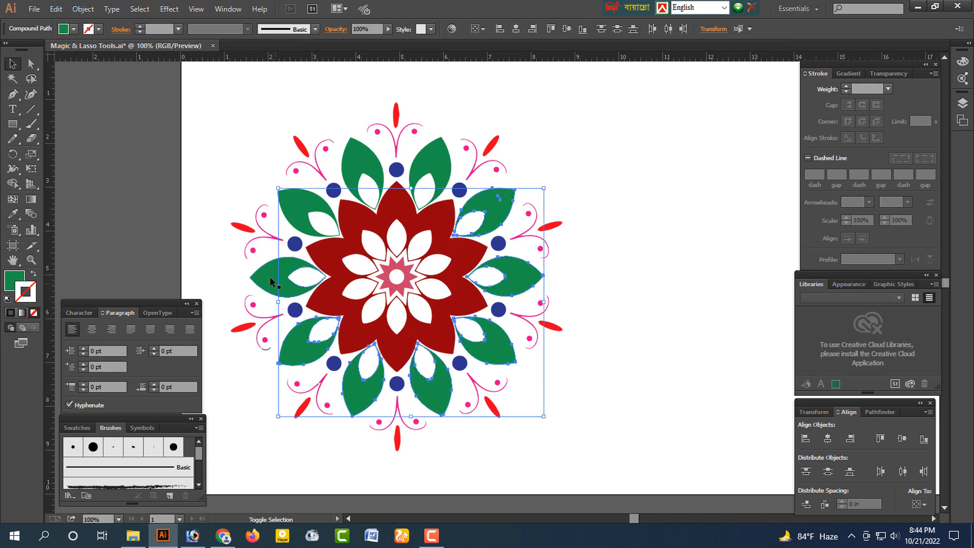
pyautogui.keyDown('shift'); pyautogui.click(279, 276); pyautogui.keyUp('shift')
pyautogui.keyDown('shift'); pyautogui.click(346, 183); pyautogui.keyUp('shift')
pyautogui.keyDown('shift'); pyautogui.click(431, 167); pyautogui.keyUp('shift')
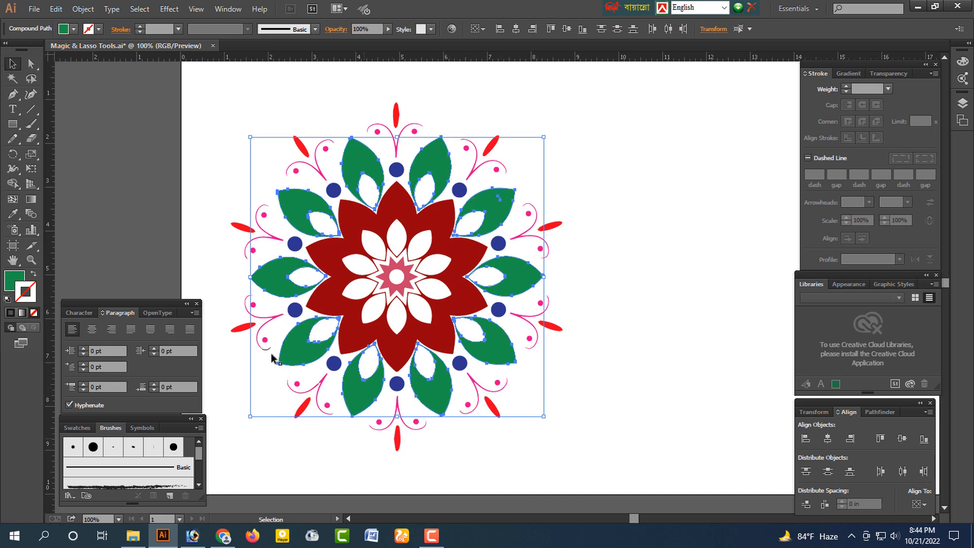
pyautogui.click(211, 160)
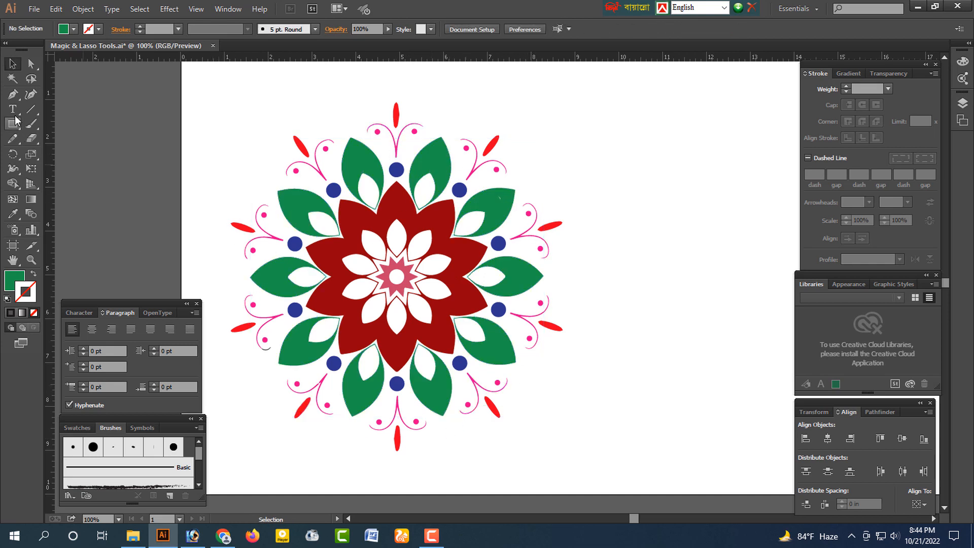
# - Select all green leaves at once with the Magic Wand tool, and clear the selection
pyautogui.click(13, 83)
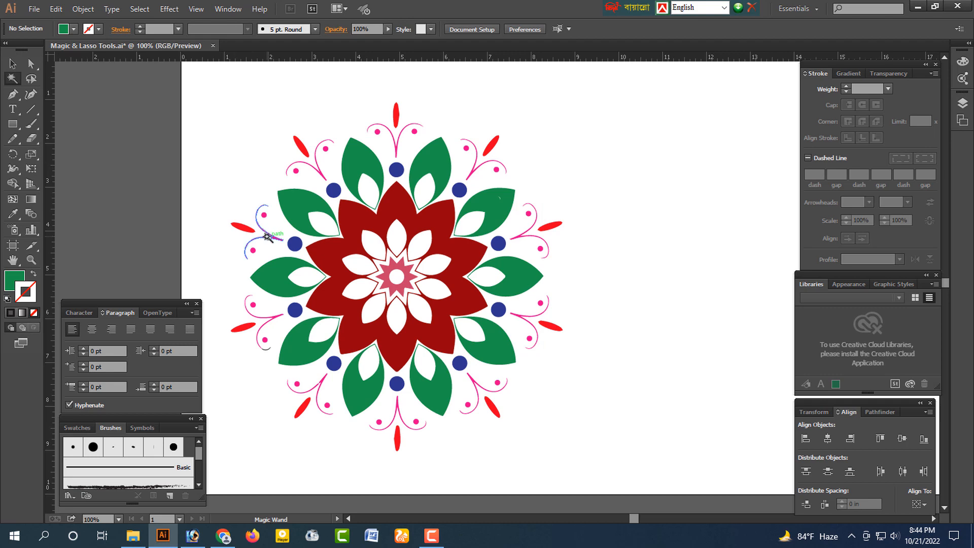
pyautogui.click(288, 204)
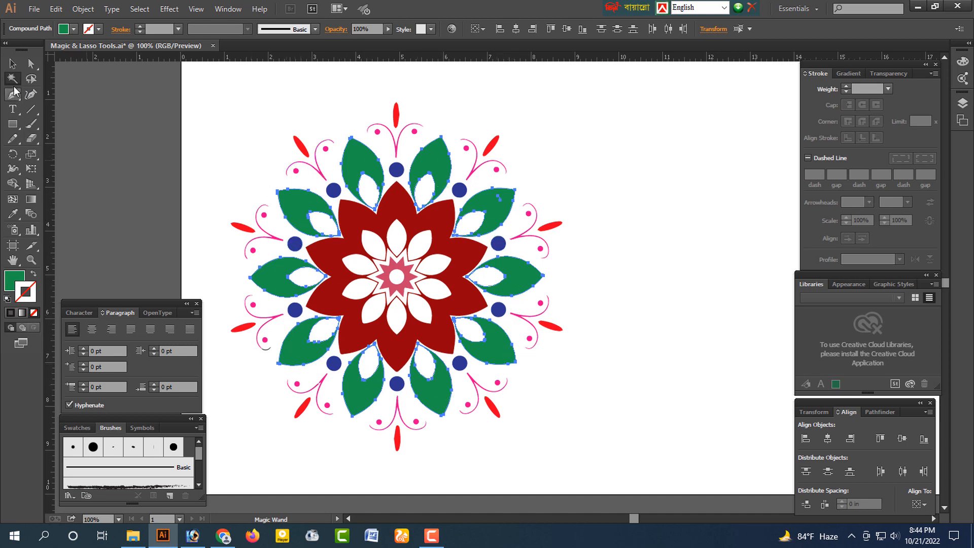
pyautogui.click(13, 63)
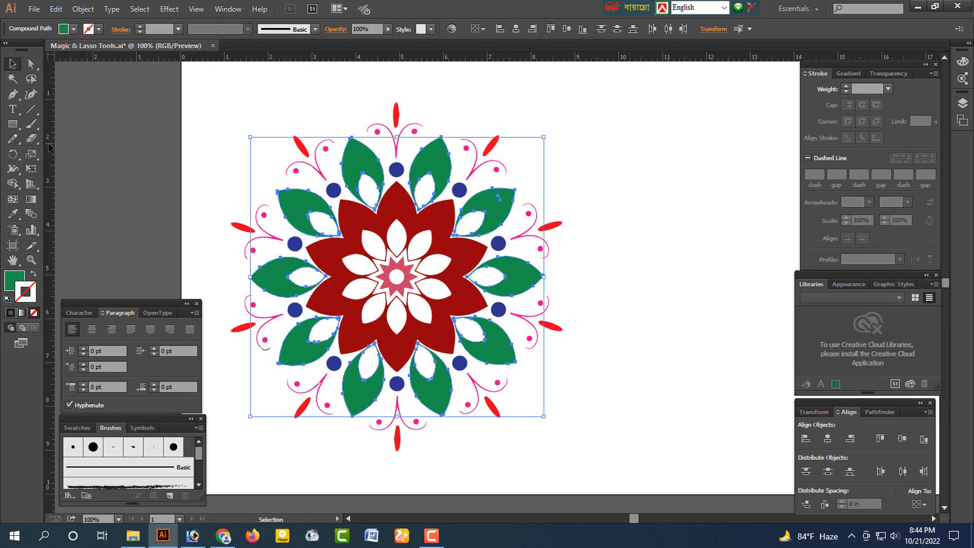
pyautogui.click(87, 179)
# - Select all outer red petals at once with the Magic Wand tool and change their fill to orange
pyautogui.click(241, 228)
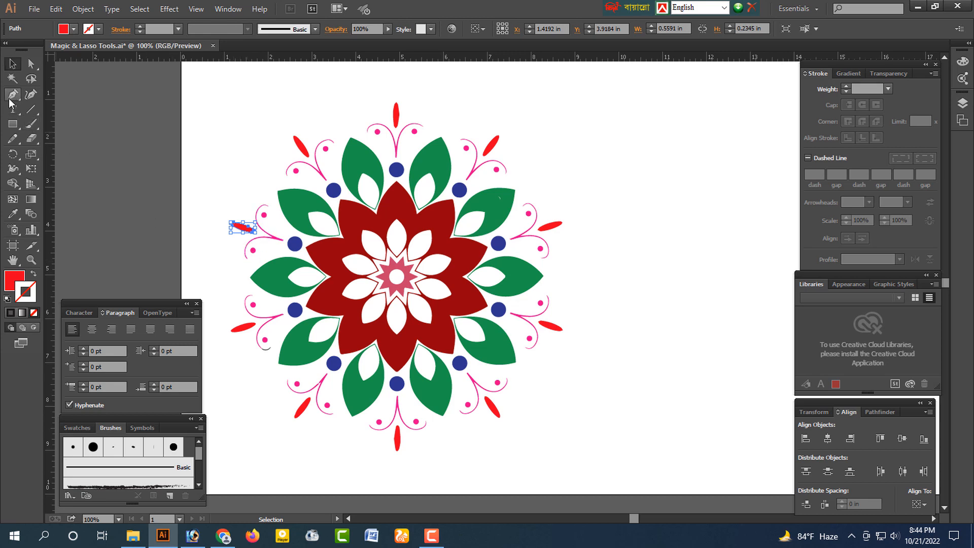
pyautogui.click(12, 78)
pyautogui.click(302, 147)
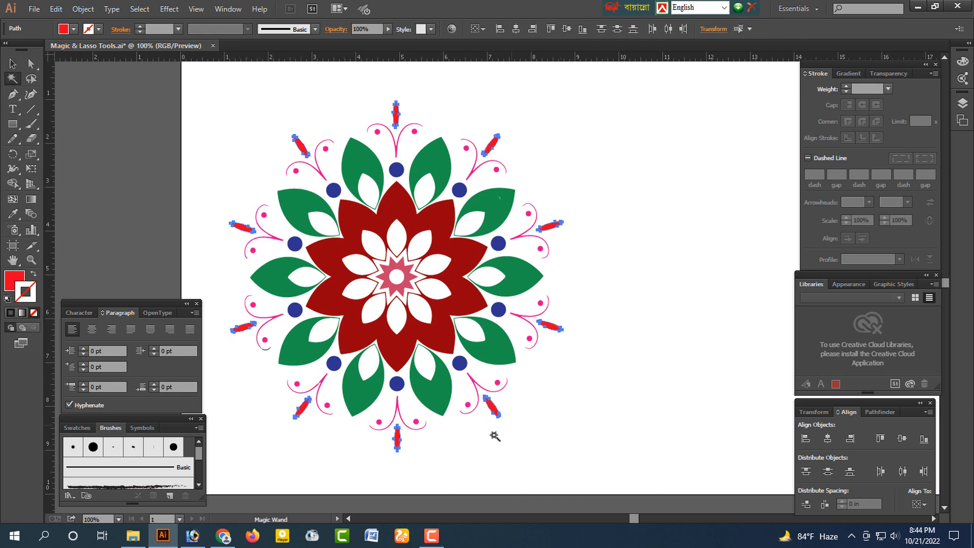
pyautogui.click(74, 29)
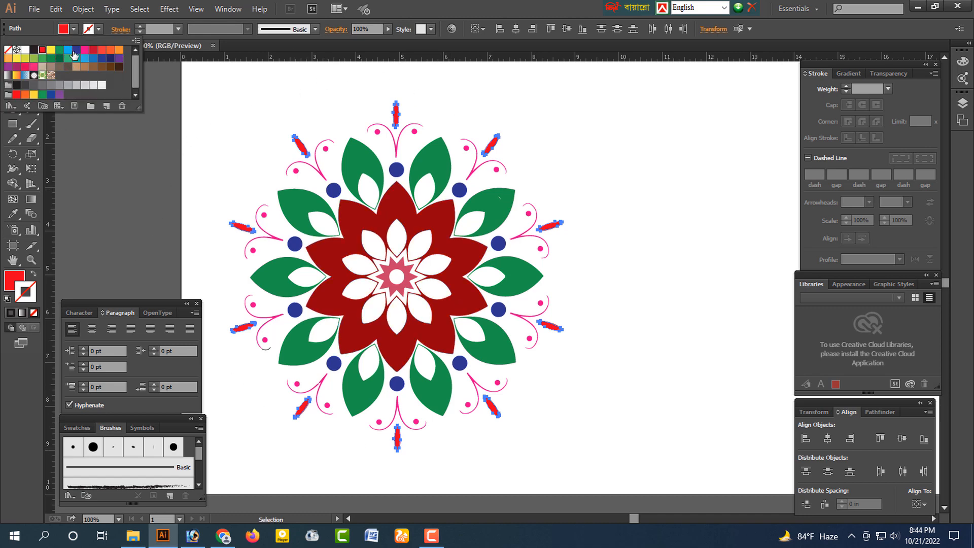
pyautogui.click(78, 52)
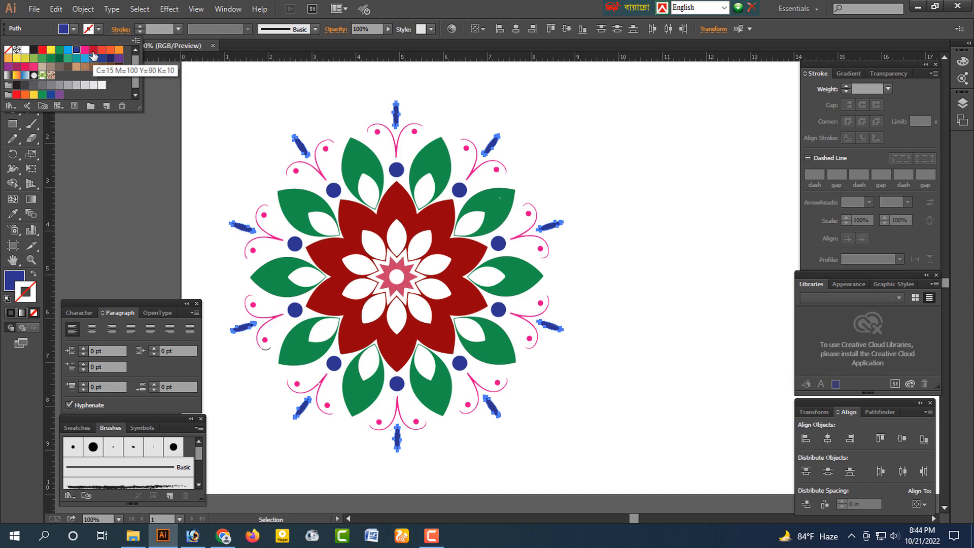
pyautogui.click(122, 51)
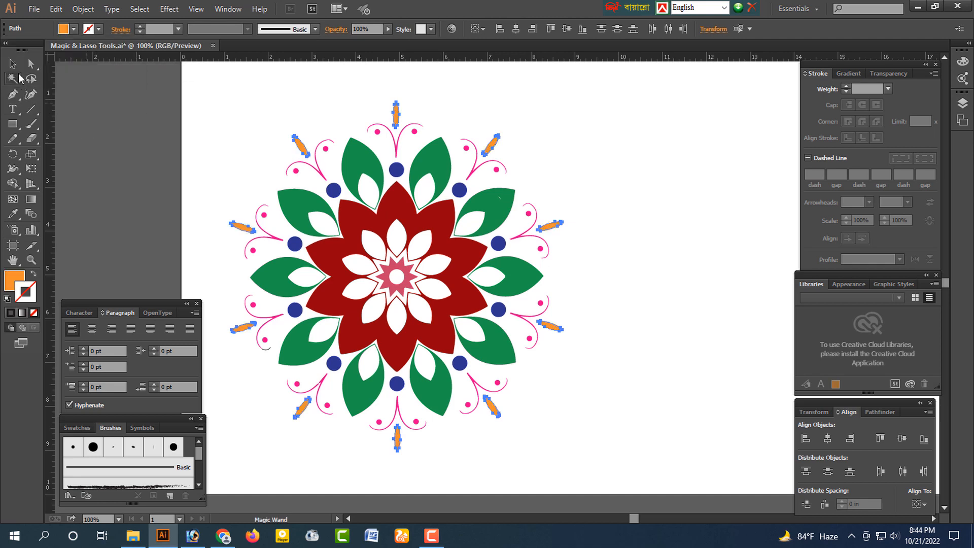
pyautogui.click(142, 233)
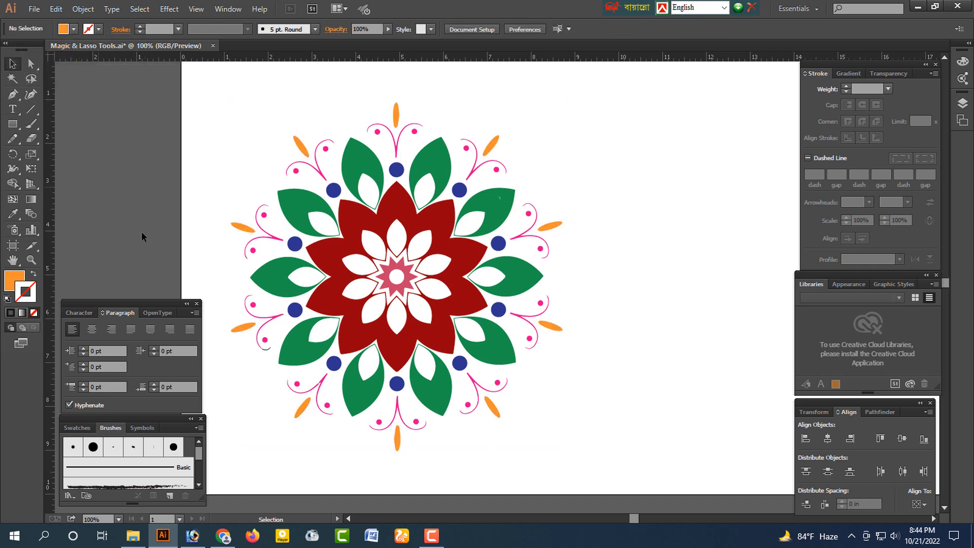
pyautogui.hscroll(3, 505, 338)
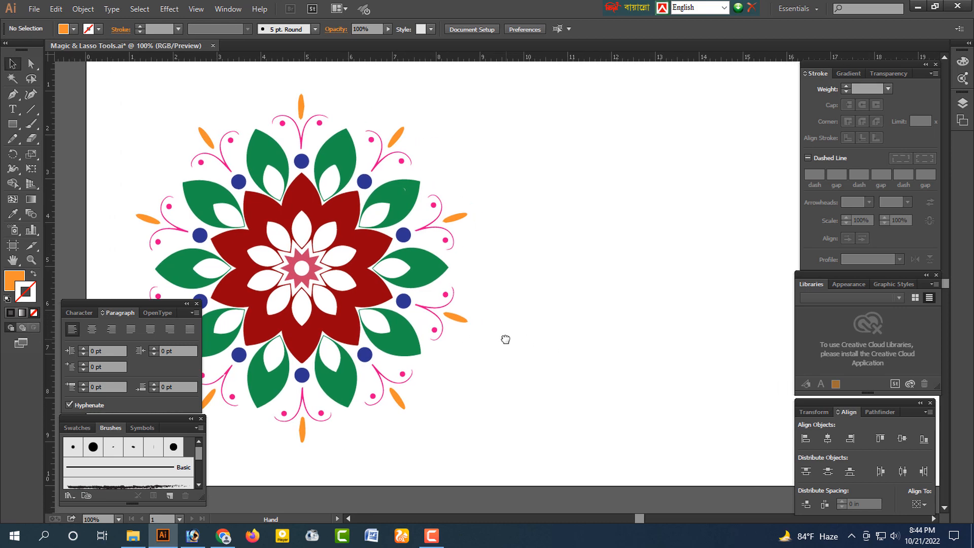
pyautogui.scroll(-1, 505, 338)
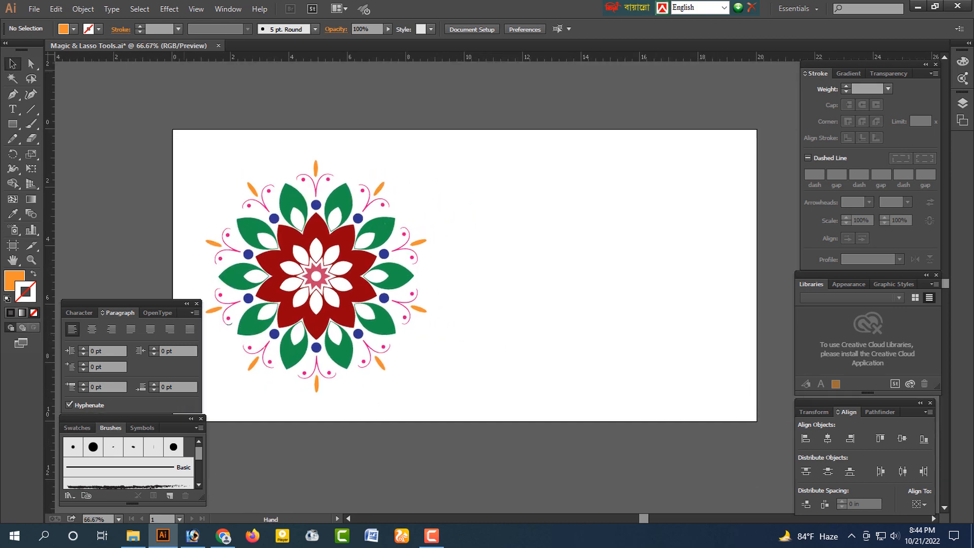
# - Add the text "Graphic Design Home" at 50 pt in the empty area beside the mandala
pyautogui.click(13, 109)
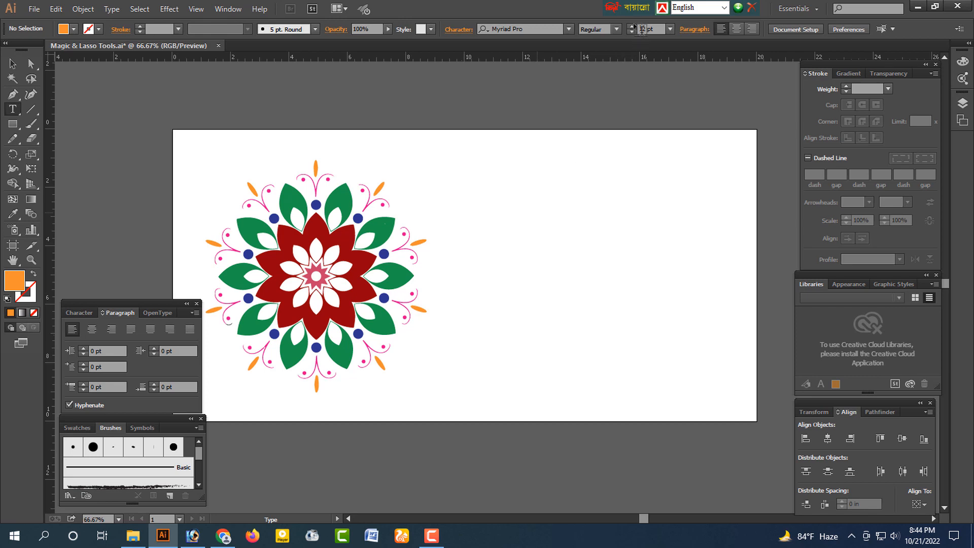
pyautogui.click(536, 211)
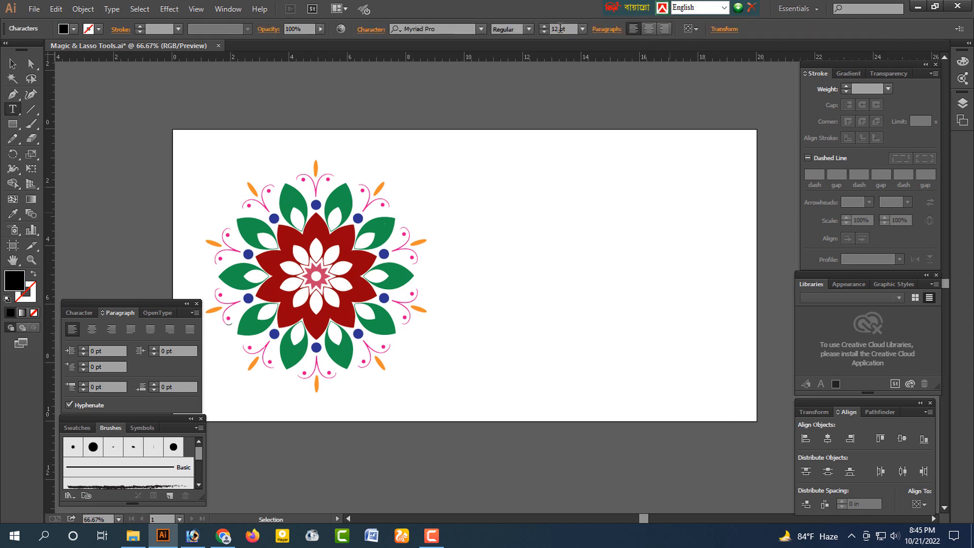
pyautogui.doubleClick(560, 27)
pyautogui.write('50')
pyautogui.press('Return')
pyautogui.write('Graphic Desi')
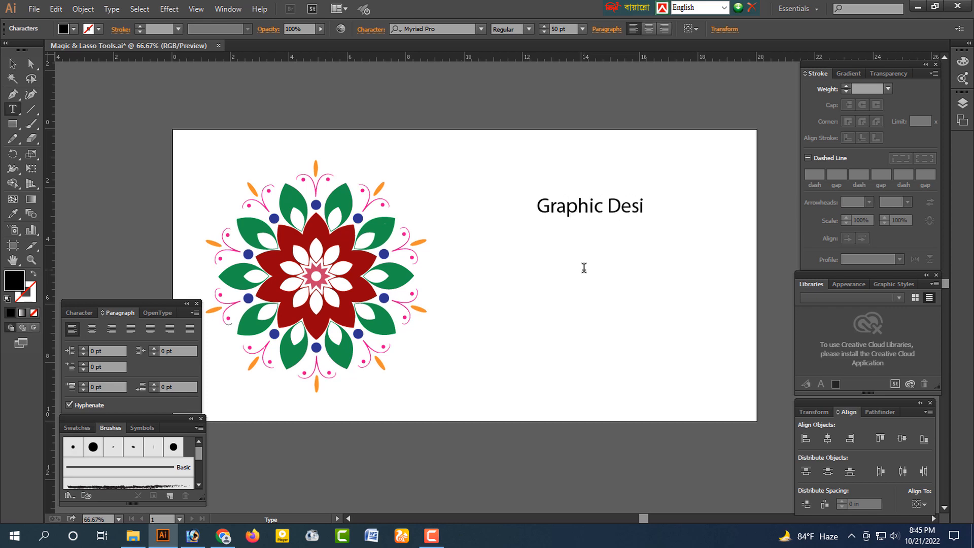
pyautogui.write('me')
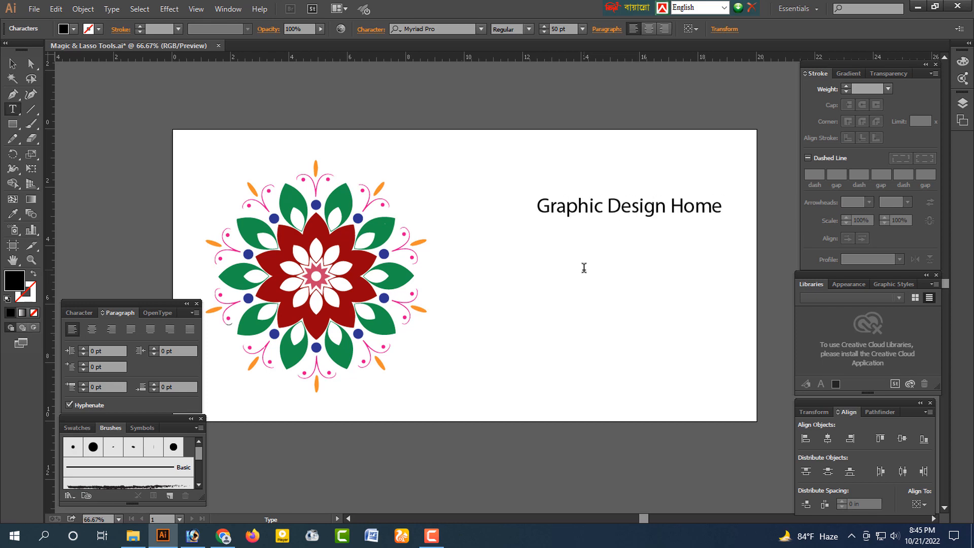
# - Duplicate the "Graphic Design Home" text three times below the original to make four stacked lines
pyautogui.click(13, 63)
pyautogui.moveTo(567, 205); pyautogui.dragTo(570, 244)
pyautogui.moveTo(571, 249); pyautogui.dragTo(582, 311)
pyautogui.click(571, 293)
pyautogui.click(570, 277)
pyautogui.click(568, 357)
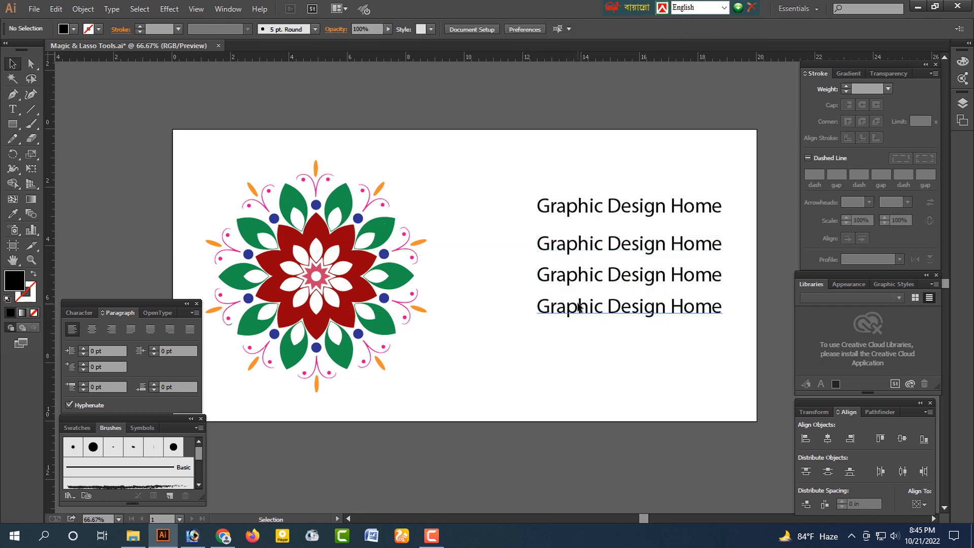
pyautogui.click(576, 307)
pyautogui.click(497, 328)
# - Draw a black square about 1.81 in wide below the text and duplicate it into a row of five
pyautogui.click(12, 123)
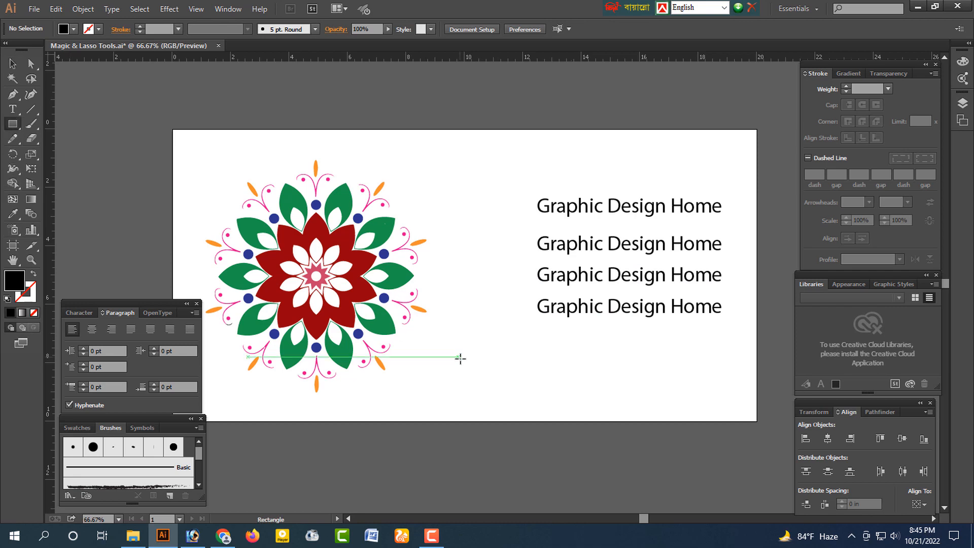
pyautogui.scroll(-3, 457, 353)
pyautogui.moveTo(476, 297); pyautogui.dragTo(690, 328)
pyautogui.press('v')
pyautogui.click(498, 337)
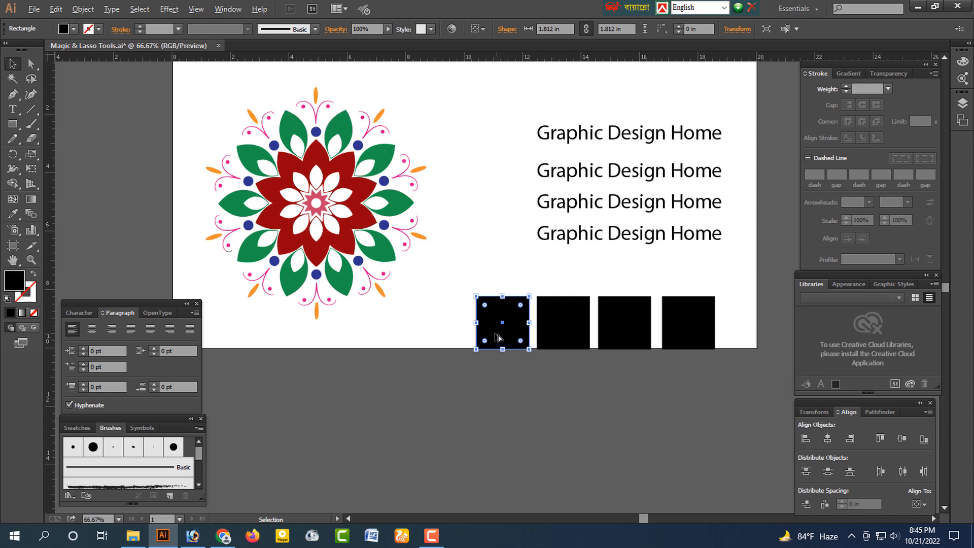
pyautogui.moveTo(499, 337); pyautogui.dragTo(419, 336)
pyautogui.click(668, 413)
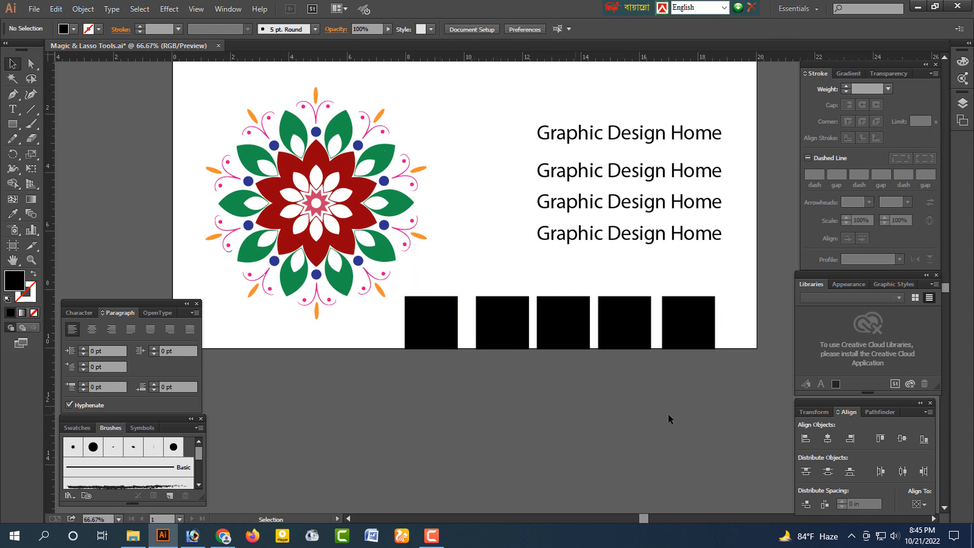
# - Distribute the five black squares evenly by their horizontal centers and scale the row down to squares of about 1.16 in
pyautogui.moveTo(709, 406); pyautogui.dragTo(432, 325)
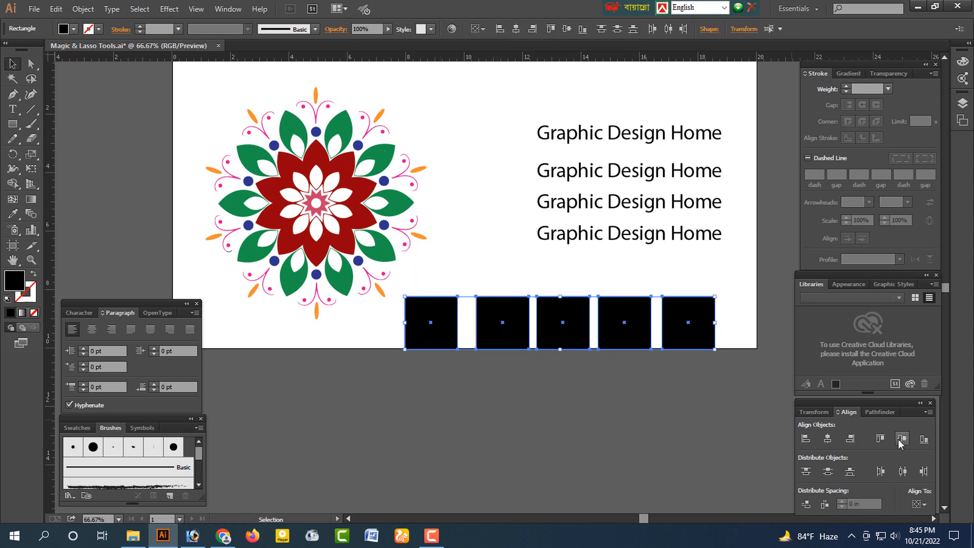
pyautogui.click(903, 471)
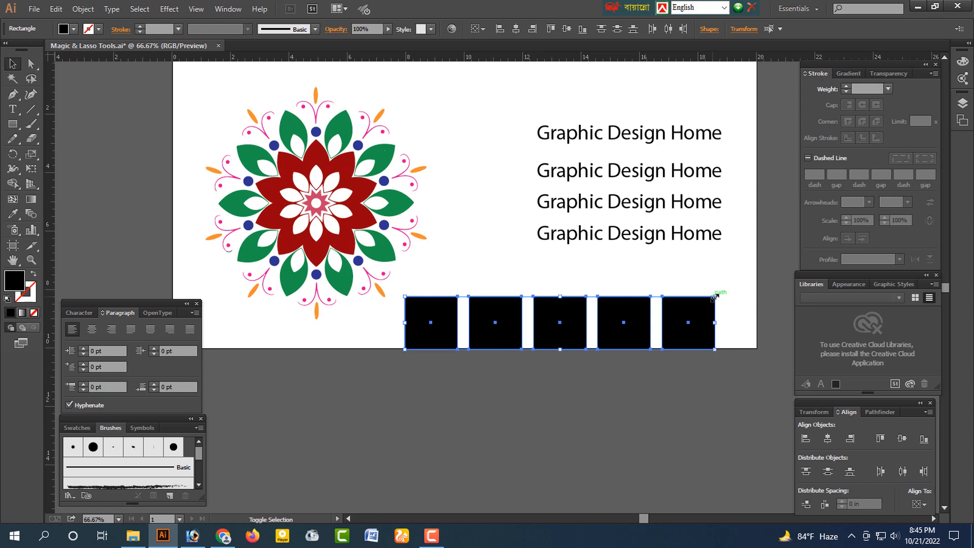
pyautogui.moveTo(715, 296); pyautogui.dragTo(616, 317)
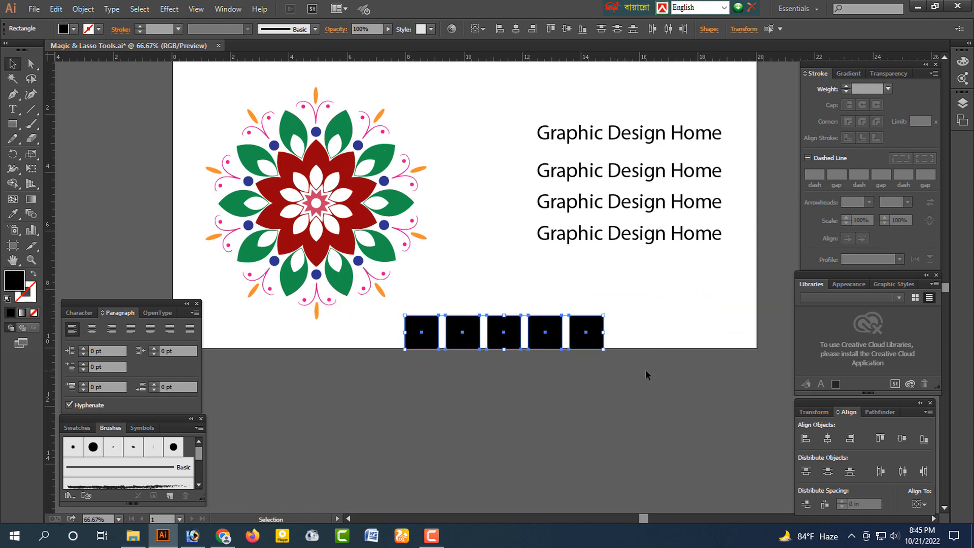
# - Distribute the four text lines evenly by their vertical centers and move them below the artboard
pyautogui.scroll(2, 637, 340)
pyautogui.click(629, 299)
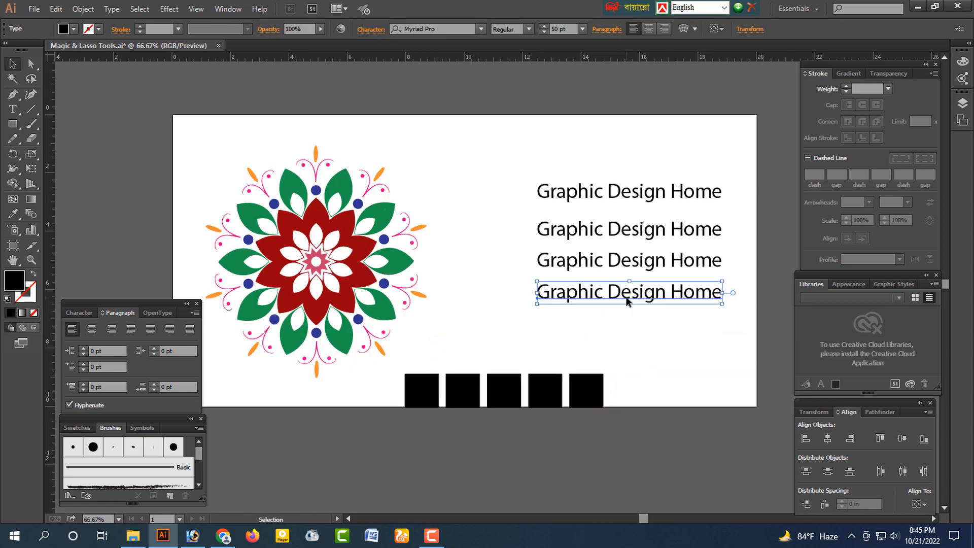
pyautogui.keyDown('shift'); pyautogui.click(598, 257); pyautogui.keyUp('shift')
pyautogui.keyDown('shift'); pyautogui.click(591, 233); pyautogui.keyUp('shift')
pyautogui.keyDown('shift'); pyautogui.click(590, 198); pyautogui.keyUp('shift')
pyautogui.scroll(-2, 612, 259)
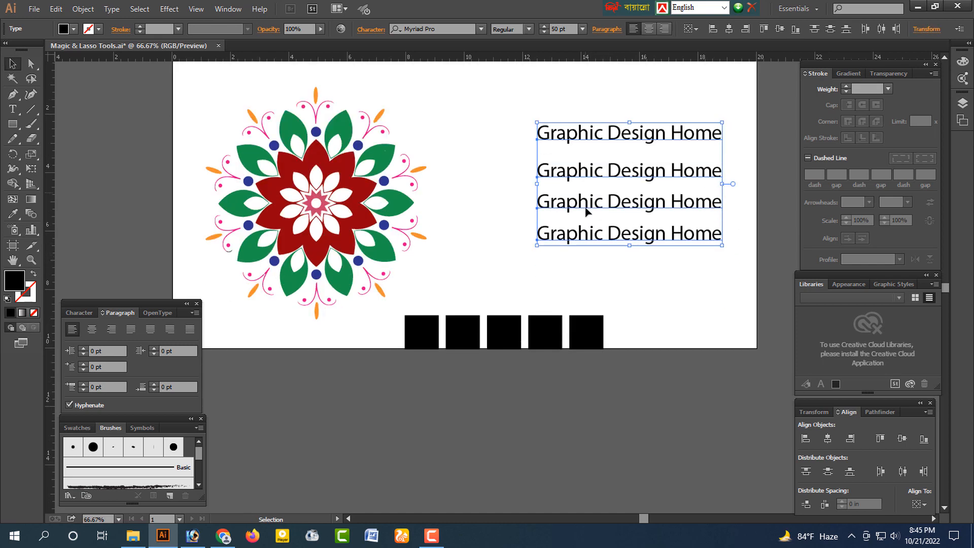
pyautogui.click(832, 475)
pyautogui.moveTo(614, 204); pyautogui.dragTo(612, 446)
pyautogui.click(430, 412)
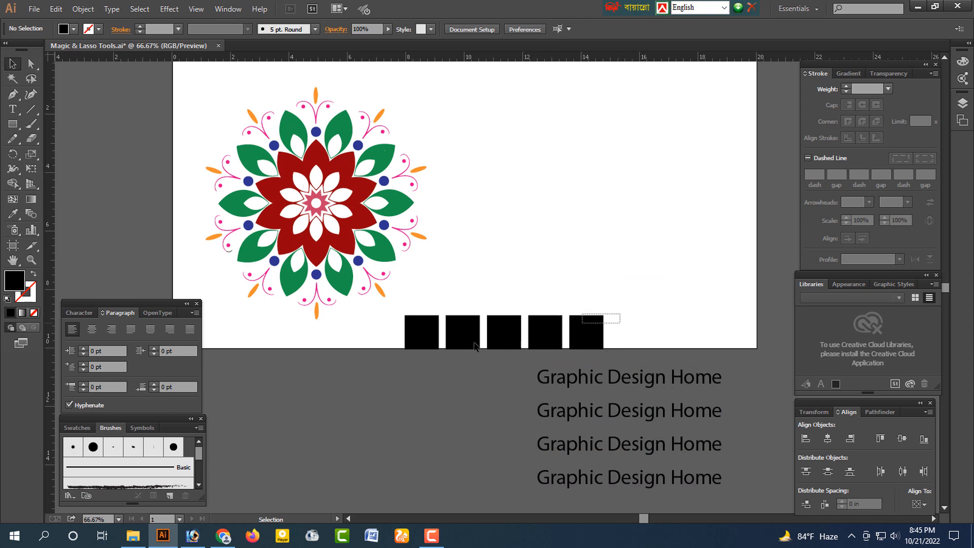
# - Move the row of black squares beside the mandala and duplicate it downward into a grid of five rows
pyautogui.moveTo(459, 332); pyautogui.dragTo(591, 96)
pyautogui.scroll(3, 604, 160)
pyautogui.moveTo(587, 172); pyautogui.dragTo(604, 292)
pyautogui.moveTo(603, 300); pyautogui.dragTo(603, 343)
pyautogui.click(492, 321)
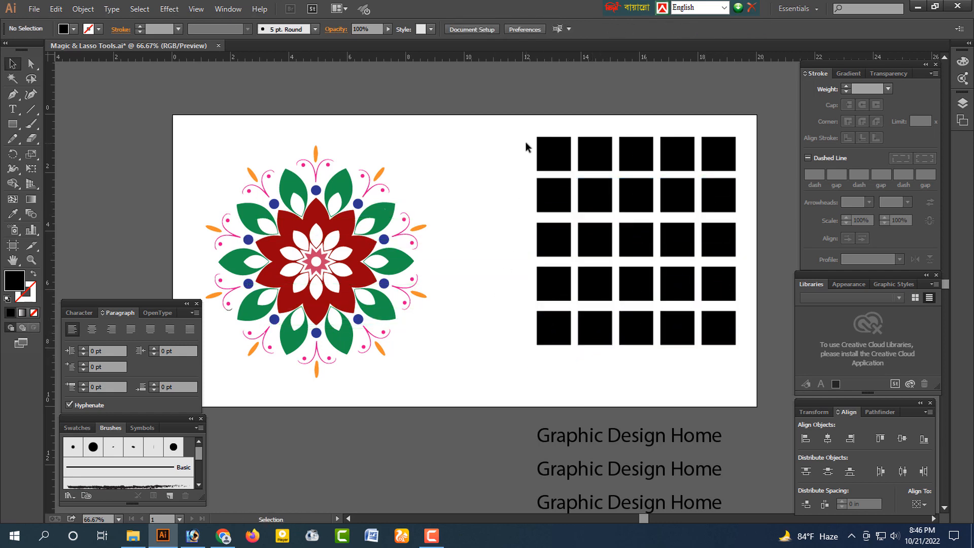
# - Fill the five squares on the diagonal from the grid's upper-left to lower-right corner with red
pyautogui.moveTo(526, 138); pyautogui.dragTo(738, 153)
pyautogui.click(477, 172)
pyautogui.click(569, 155)
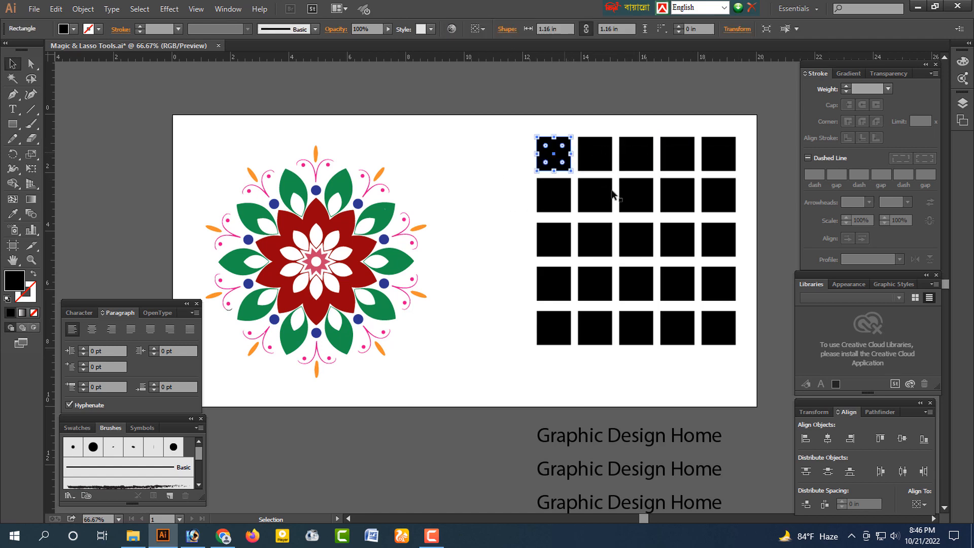
pyautogui.keyDown('shift'); pyautogui.click(604, 193); pyautogui.keyUp('shift')
pyautogui.keyDown('shift'); pyautogui.click(639, 235); pyautogui.keyUp('shift')
pyautogui.keyDown('shift'); pyautogui.click(677, 283); pyautogui.keyUp('shift')
pyautogui.keyDown('shift'); pyautogui.click(707, 321); pyautogui.keyUp('shift')
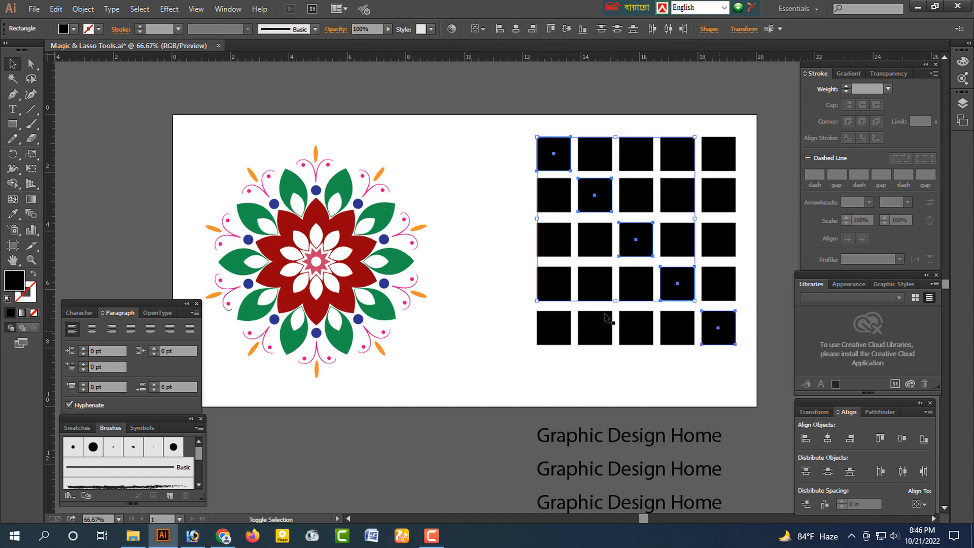
pyautogui.click(74, 29)
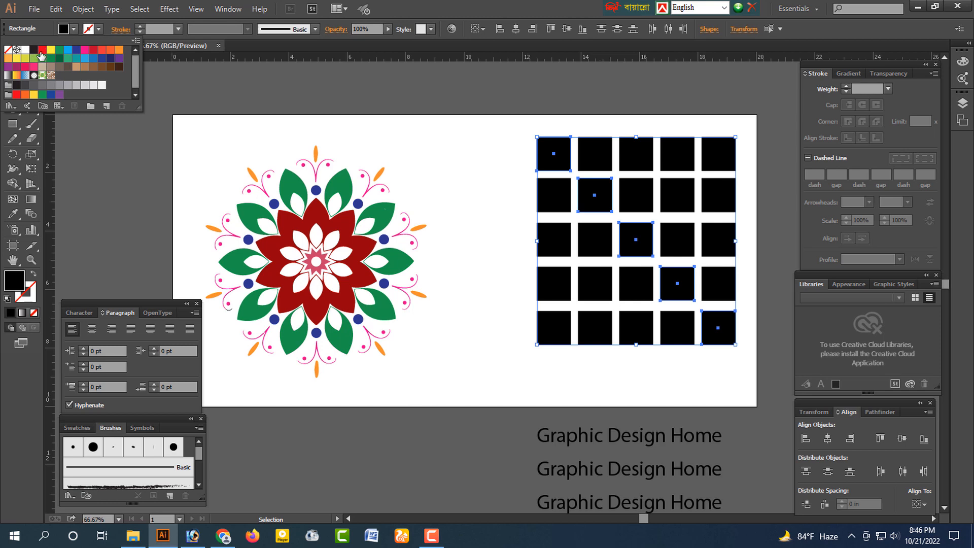
pyautogui.click(42, 52)
pyautogui.click(503, 309)
# - Fill the four black squares on the grid's opposite diagonal with dark blue
pyautogui.keyDown('shift'); pyautogui.click(552, 325); pyautogui.keyUp('shift')
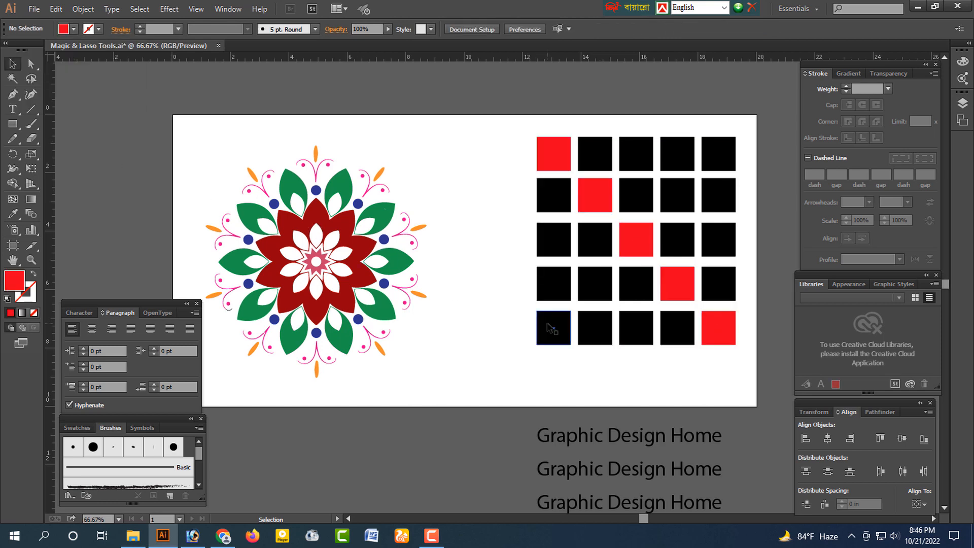
pyautogui.keyDown('shift'); pyautogui.click(588, 293); pyautogui.keyUp('shift')
pyautogui.keyDown('shift'); pyautogui.click(677, 195); pyautogui.keyUp('shift')
pyautogui.keyDown('shift'); pyautogui.click(718, 153); pyautogui.keyUp('shift')
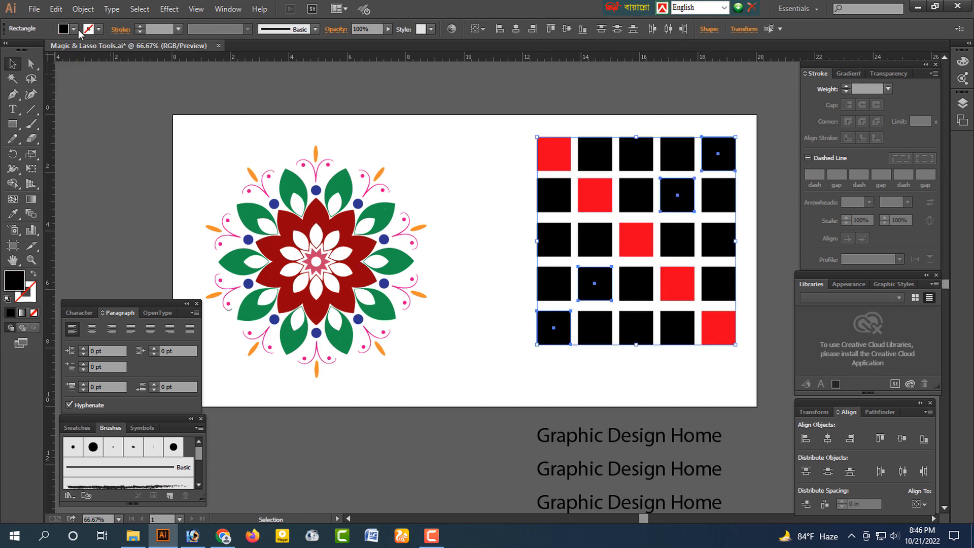
pyautogui.click(75, 29)
pyautogui.click(76, 51)
pyautogui.click(527, 330)
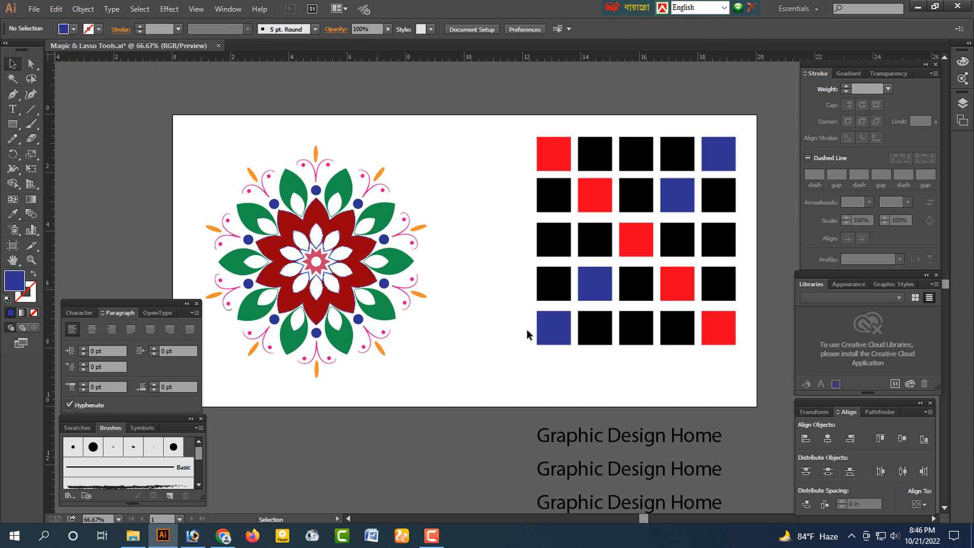
# - Fill the first and third squares of the grid's fourth row and the second square of the fifth row with green
pyautogui.click(603, 332)
pyautogui.keyDown('shift'); pyautogui.click(549, 286); pyautogui.keyUp('shift')
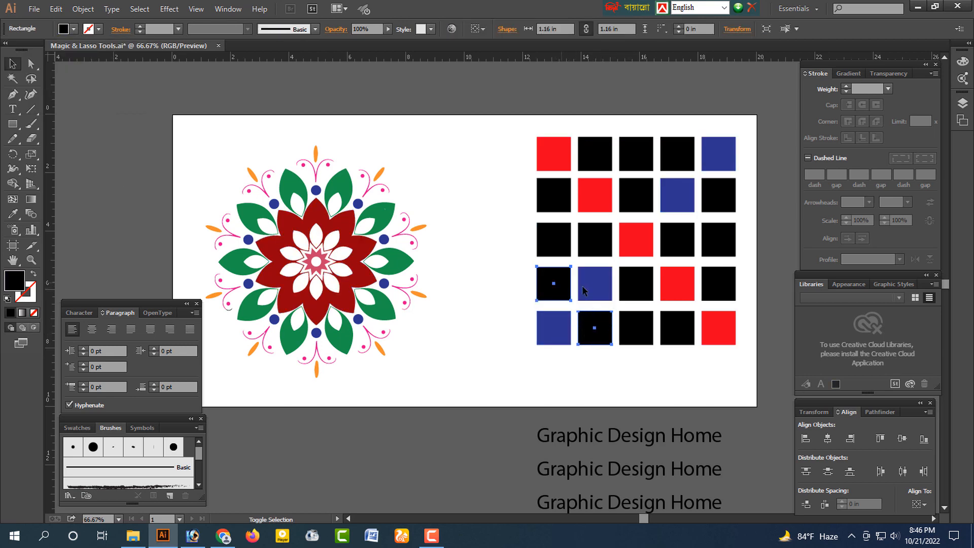
pyautogui.keyDown('shift'); pyautogui.click(632, 288); pyautogui.keyUp('shift')
pyautogui.click(75, 29)
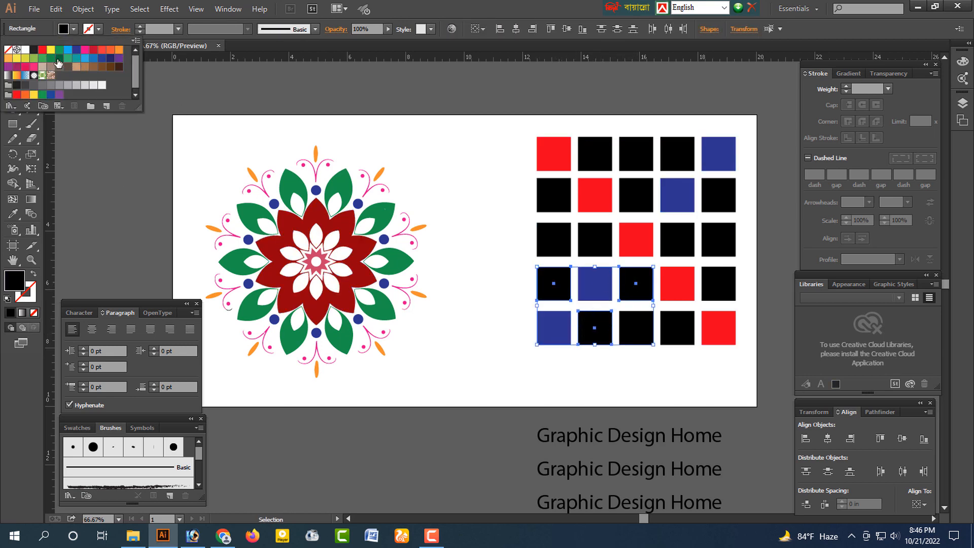
pyautogui.click(50, 58)
pyautogui.click(452, 460)
# - Fill the seven remaining black squares in the grid's lower three rows with light blue
pyautogui.click(637, 329)
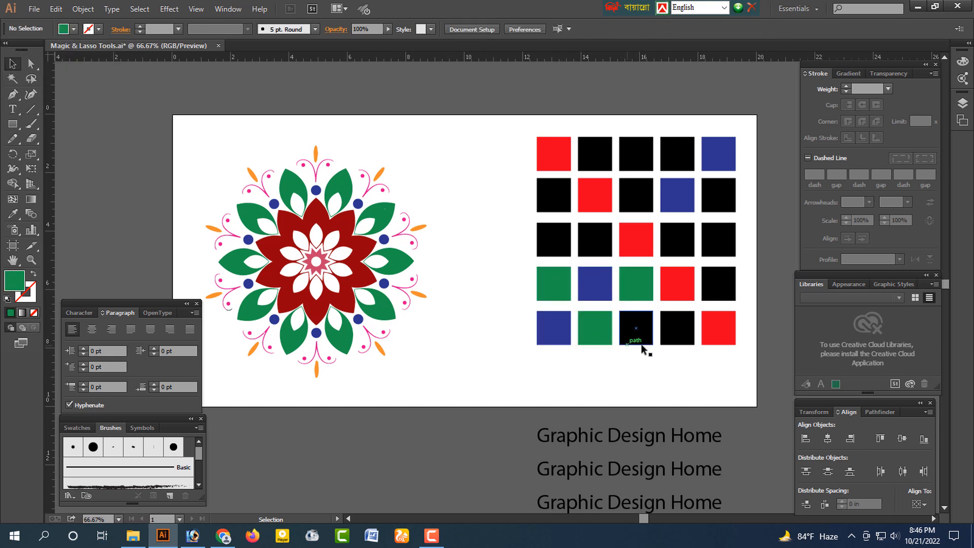
pyautogui.keyDown('shift'); pyautogui.click(673, 339); pyautogui.keyUp('shift')
pyautogui.keyDown('shift'); pyautogui.click(718, 283); pyautogui.keyUp('shift')
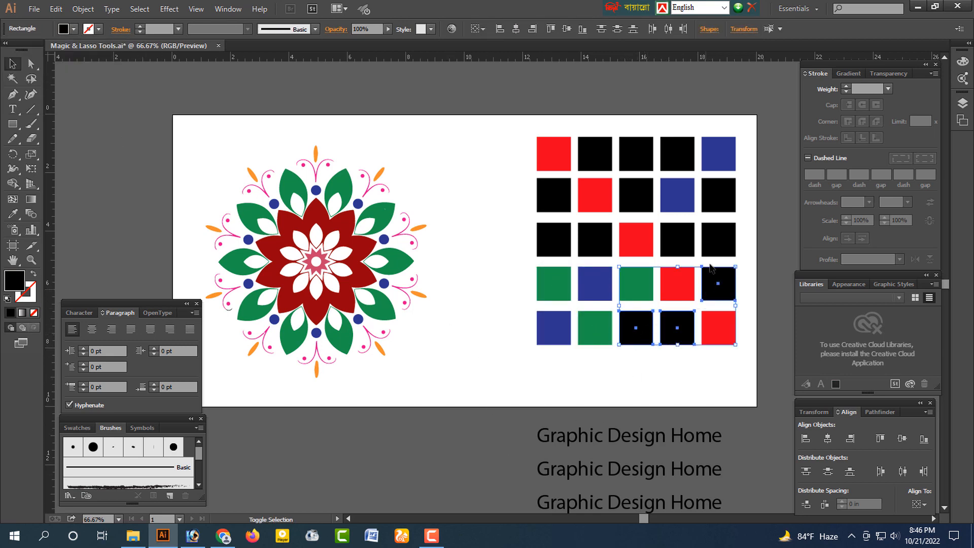
pyautogui.keyDown('shift'); pyautogui.click(718, 243); pyautogui.keyUp('shift')
pyautogui.keyDown('shift'); pyautogui.click(677, 239); pyautogui.keyUp('shift')
pyautogui.keyDown('shift'); pyautogui.click(598, 245); pyautogui.keyUp('shift')
pyautogui.keyDown('shift'); pyautogui.click(554, 243); pyautogui.keyUp('shift')
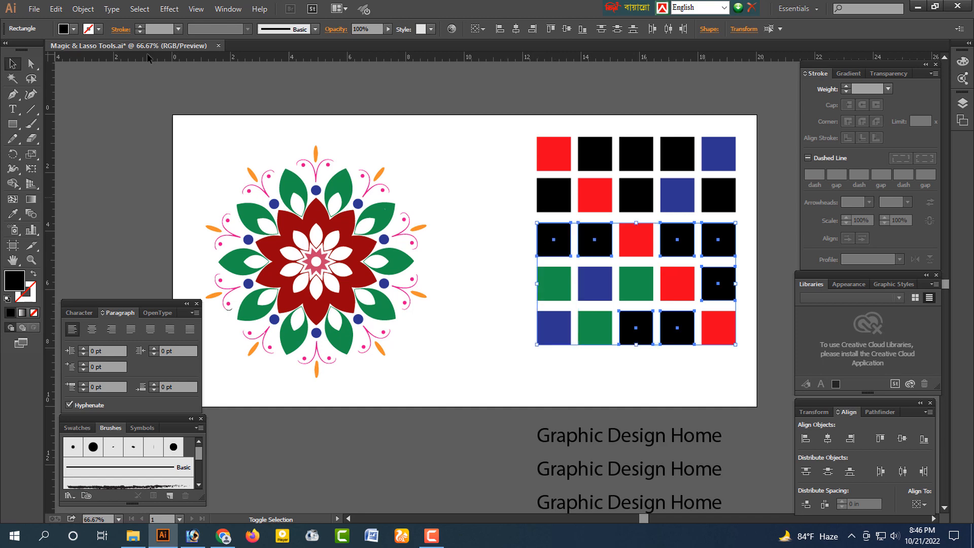
pyautogui.click(74, 29)
pyautogui.click(67, 52)
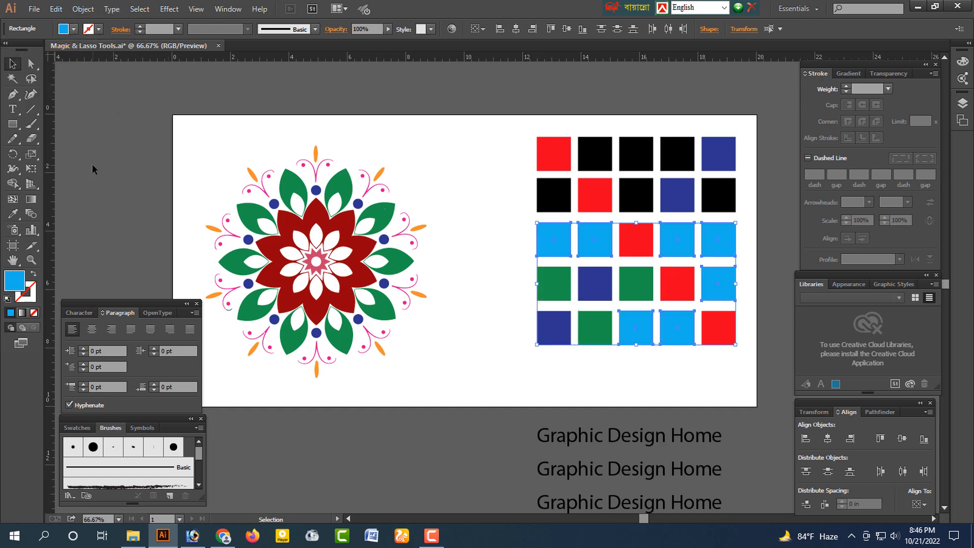
pyautogui.click(532, 220)
# - Fill the second square of the grid's top row and the first and third squares of the second row with purple
pyautogui.click(554, 203)
pyautogui.keyDown('shift'); pyautogui.click(595, 157); pyautogui.keyUp('shift')
pyautogui.keyDown('shift'); pyautogui.click(630, 194); pyautogui.keyUp('shift')
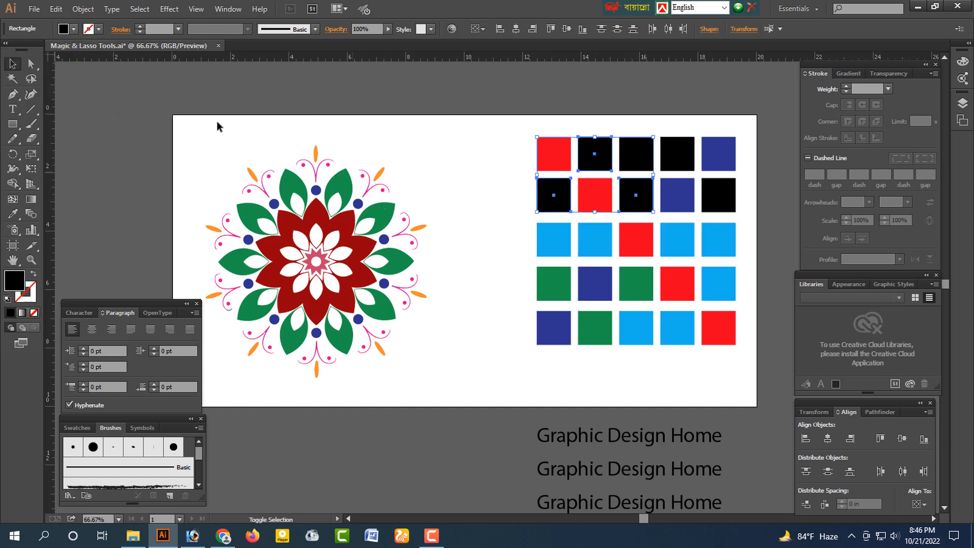
pyautogui.click(74, 29)
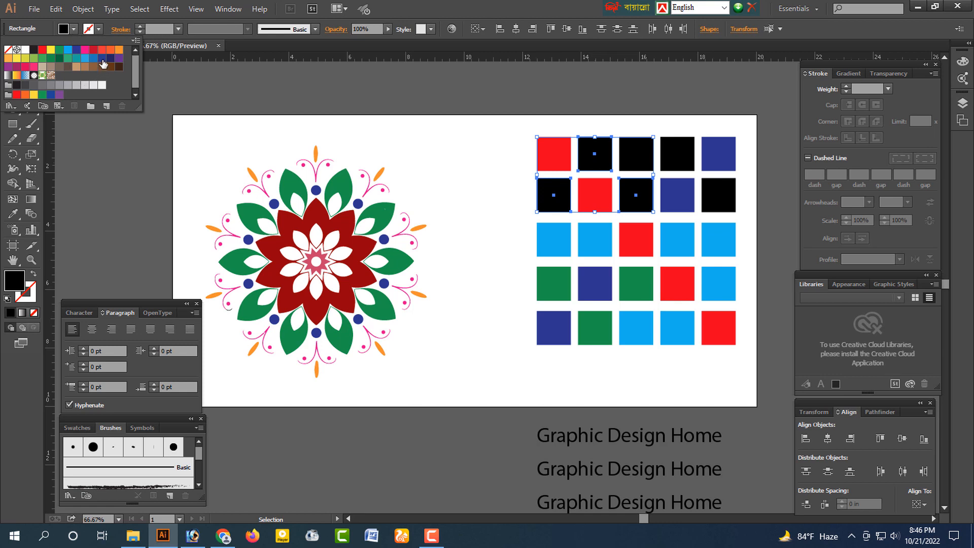
pyautogui.click(102, 59)
pyautogui.click(119, 58)
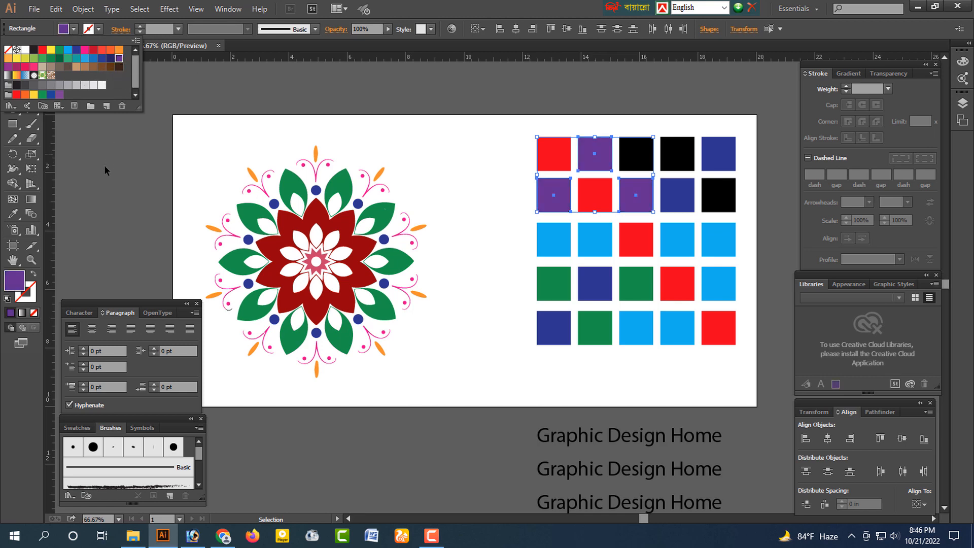
pyautogui.click(105, 167)
pyautogui.click(109, 185)
# - Select the whole grid of squares and the four text lines in turn, and clear the selection
pyautogui.click(676, 198)
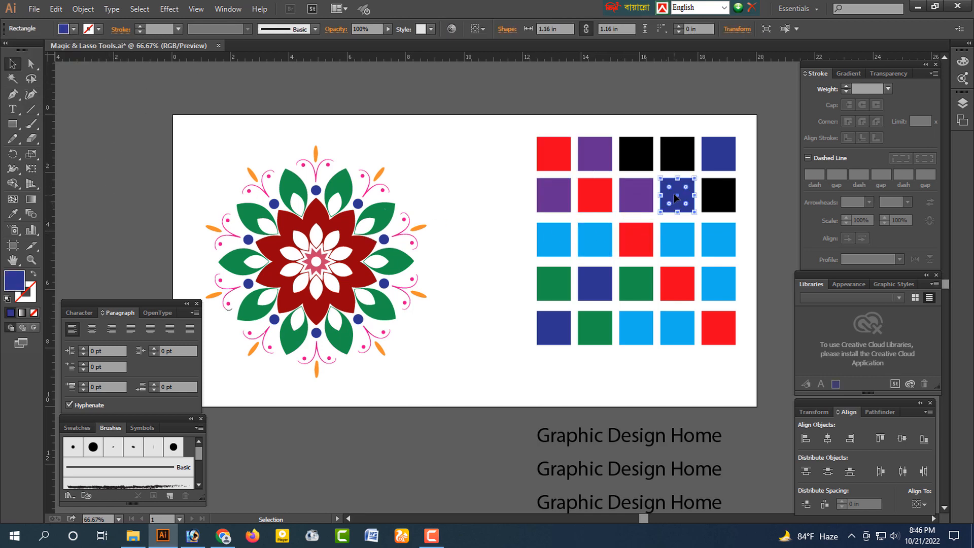
pyautogui.click(457, 104)
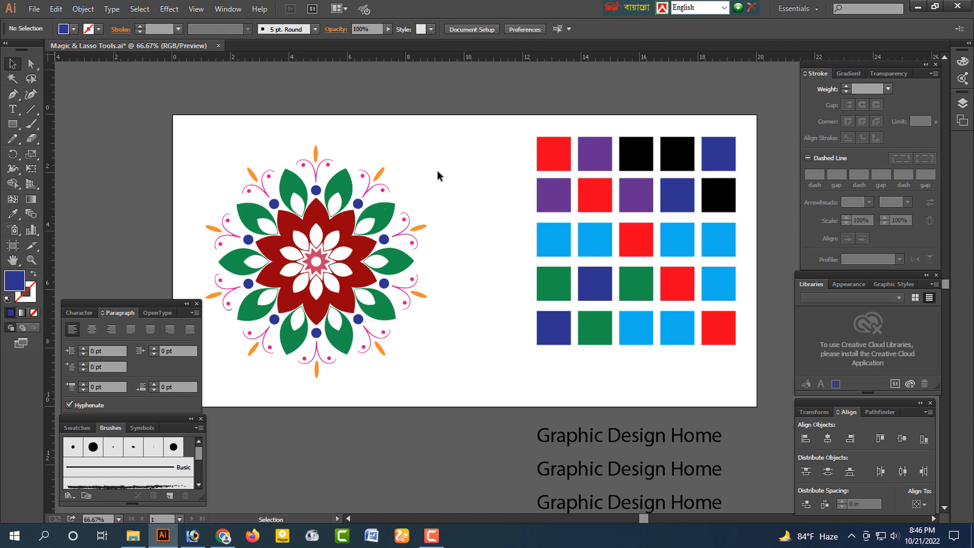
pyautogui.moveTo(558, 201); pyautogui.dragTo(739, 368)
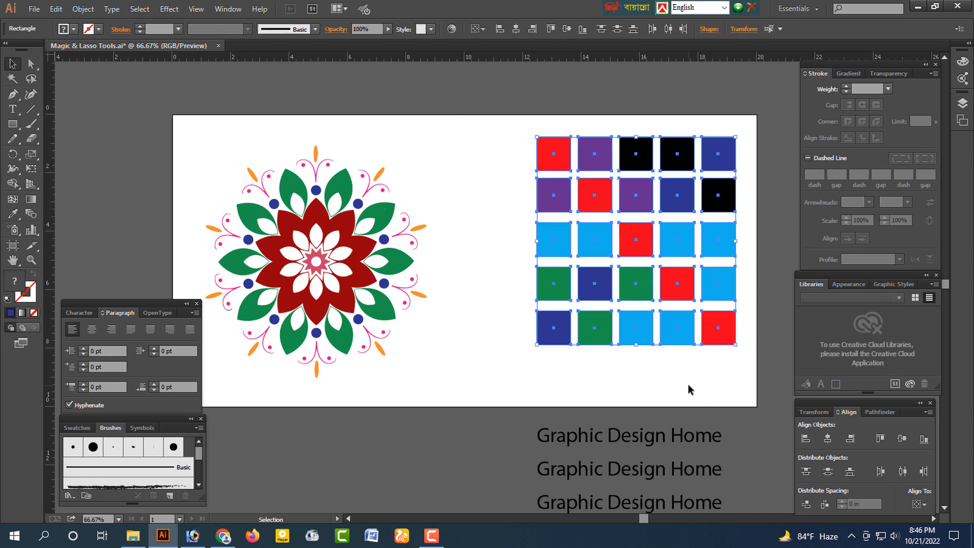
pyautogui.click(474, 447)
pyautogui.scroll(-3, 478, 449)
pyautogui.click(594, 449)
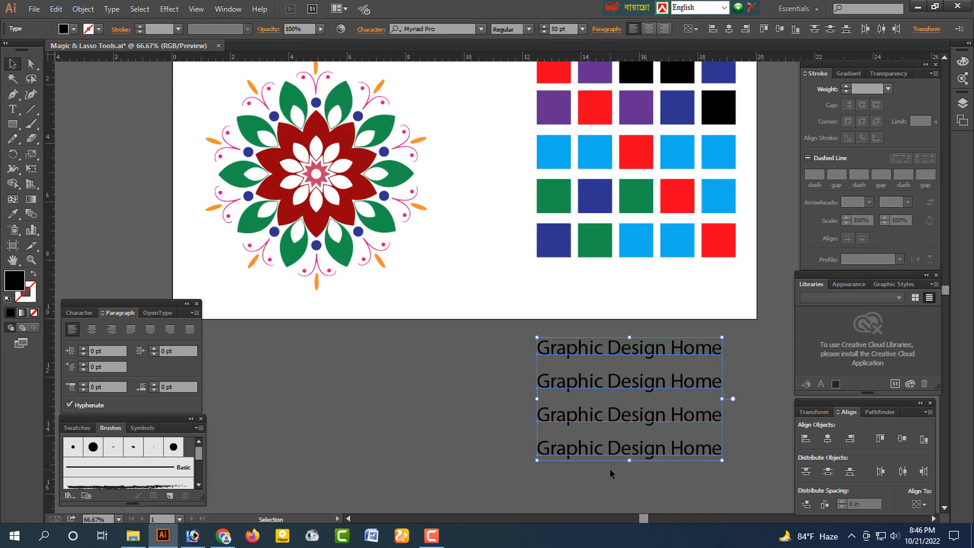
pyautogui.click(357, 397)
pyautogui.scroll(2, 360, 386)
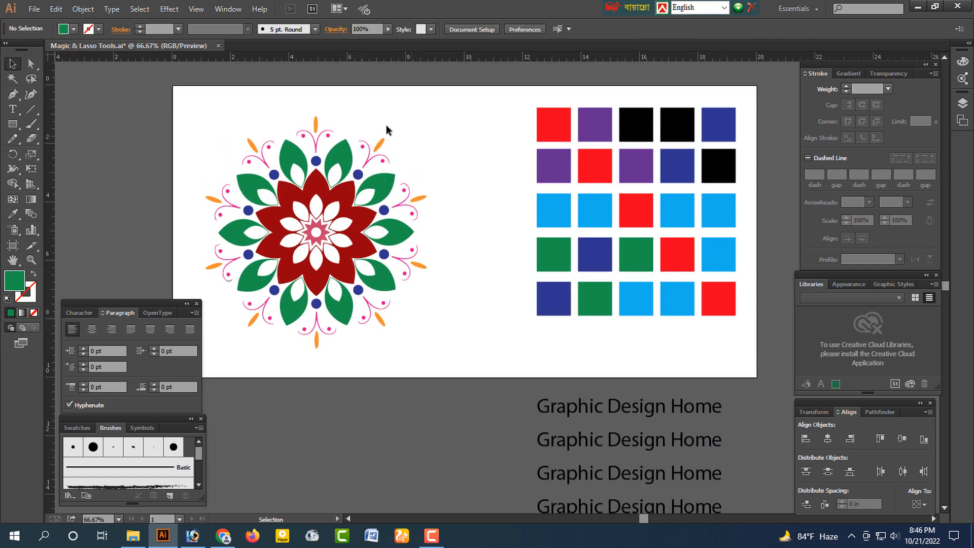
# - Group the whole mandala and scale it down to about 3.95 by 4.14 in at the artboard's lower left
pyautogui.moveTo(183, 105); pyautogui.dragTo(451, 364)
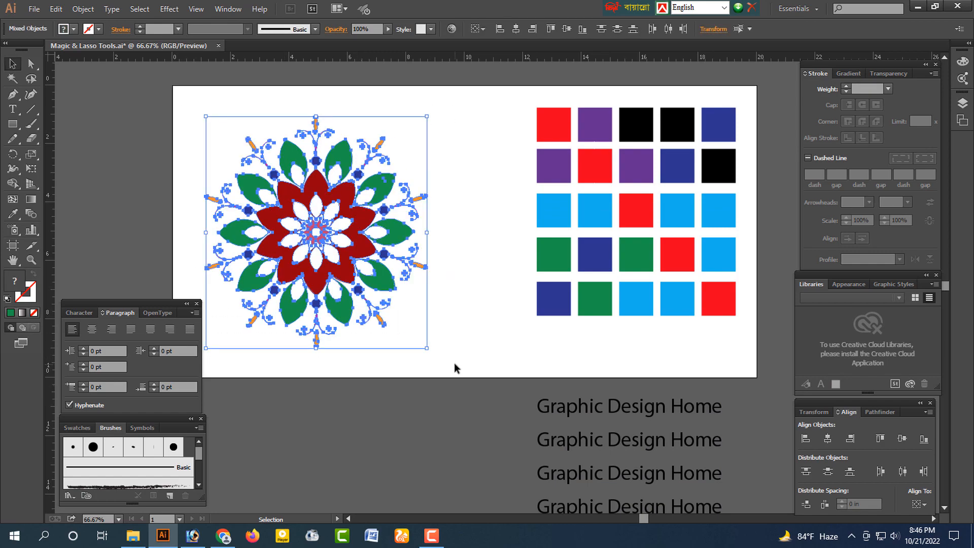
pyautogui.press('a')
pyautogui.press('v')
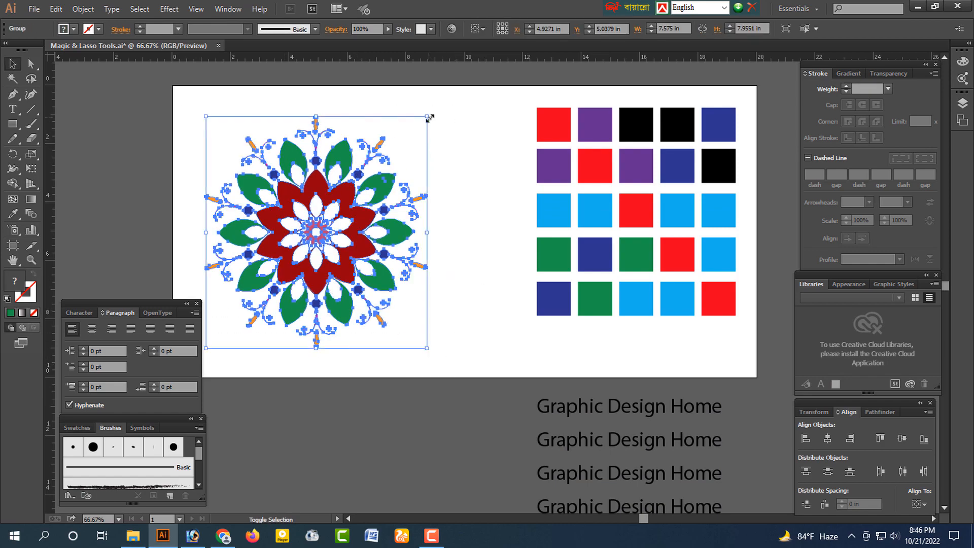
pyautogui.moveTo(427, 117); pyautogui.dragTo(360, 355)
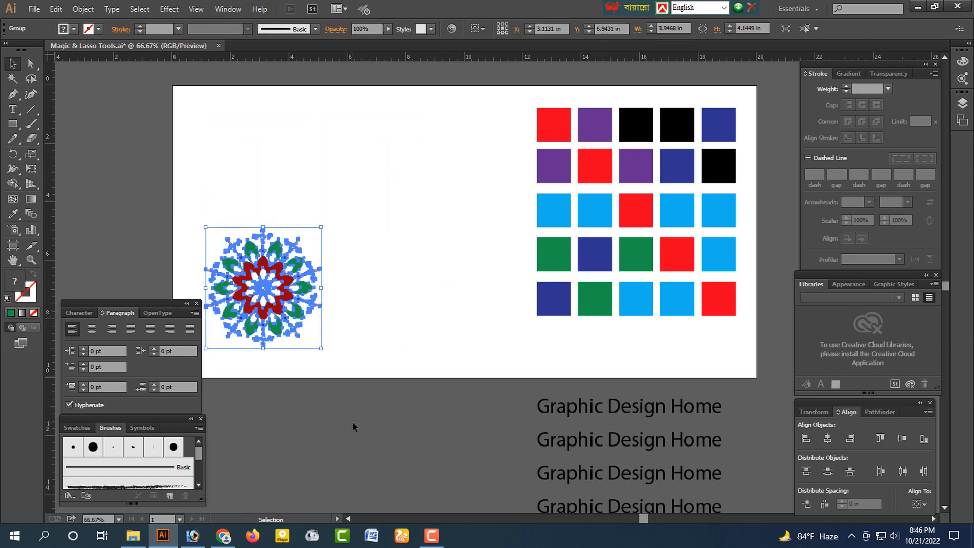
pyautogui.click(353, 421)
# - Move the four text lines onto the artboard above the mandala, beside the grid of squares
pyautogui.scroll(-2, 449, 428)
pyautogui.moveTo(484, 342); pyautogui.dragTo(563, 465)
pyautogui.scroll(1, 549, 406)
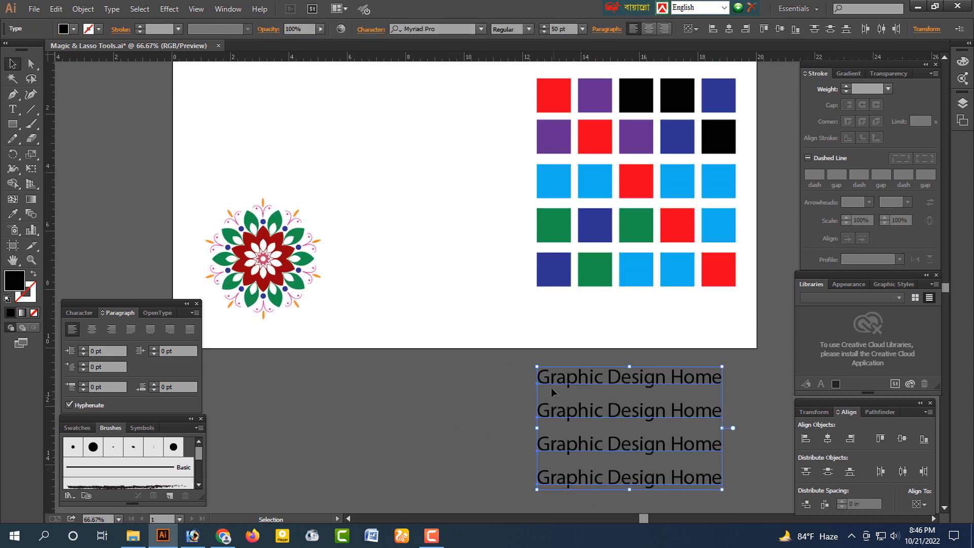
pyautogui.moveTo(548, 378); pyautogui.dragTo(312, 79)
pyautogui.click(422, 256)
pyautogui.scroll(3, 423, 256)
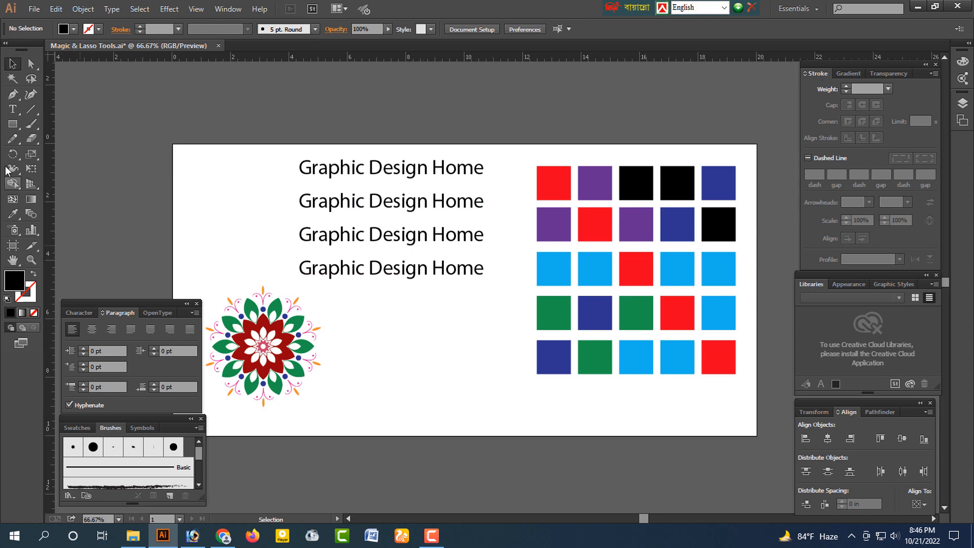
# - Select all black squares in the grid with the Magic Wand tool
pyautogui.click(13, 78)
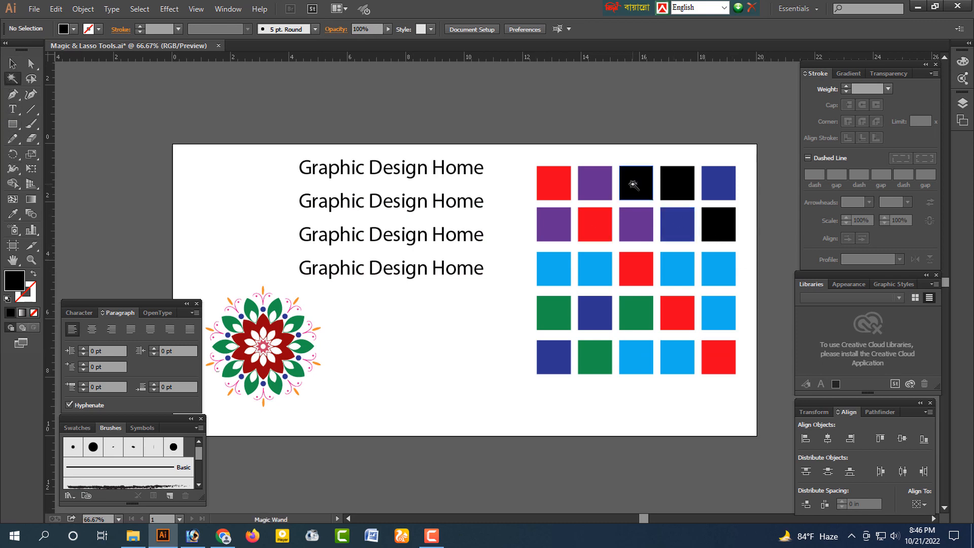
pyautogui.click(633, 184)
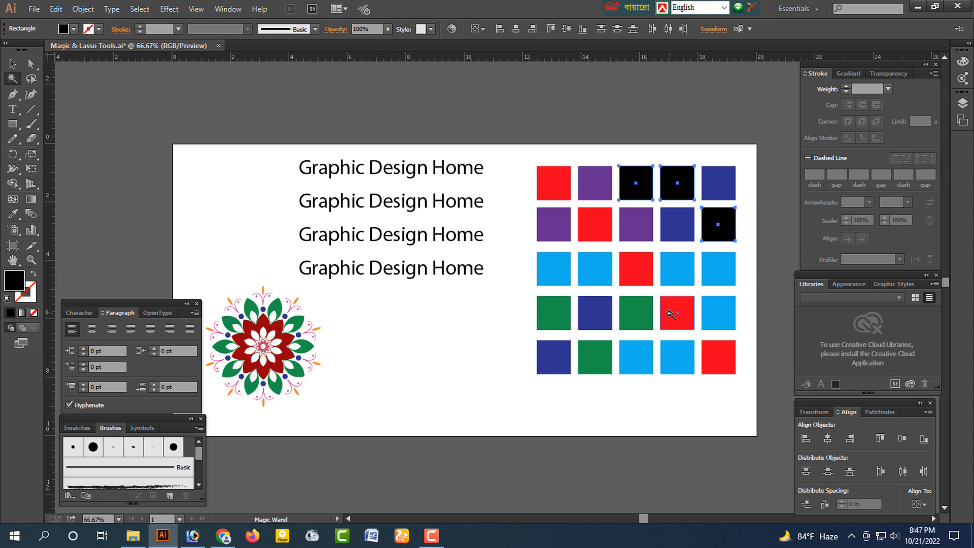
pyautogui.click(12, 63)
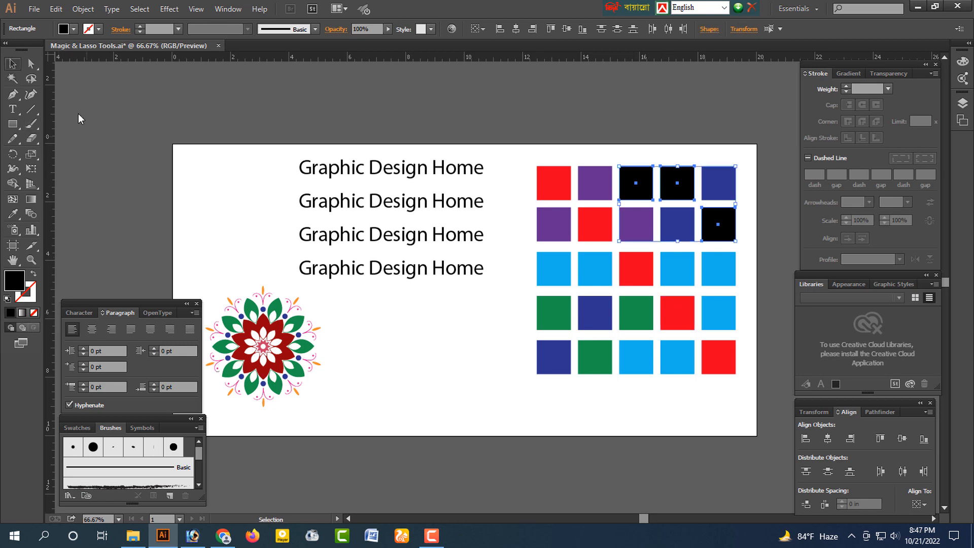
# - Convert the four "Graphic Design Home" text lines to outlines
pyautogui.click(339, 276)
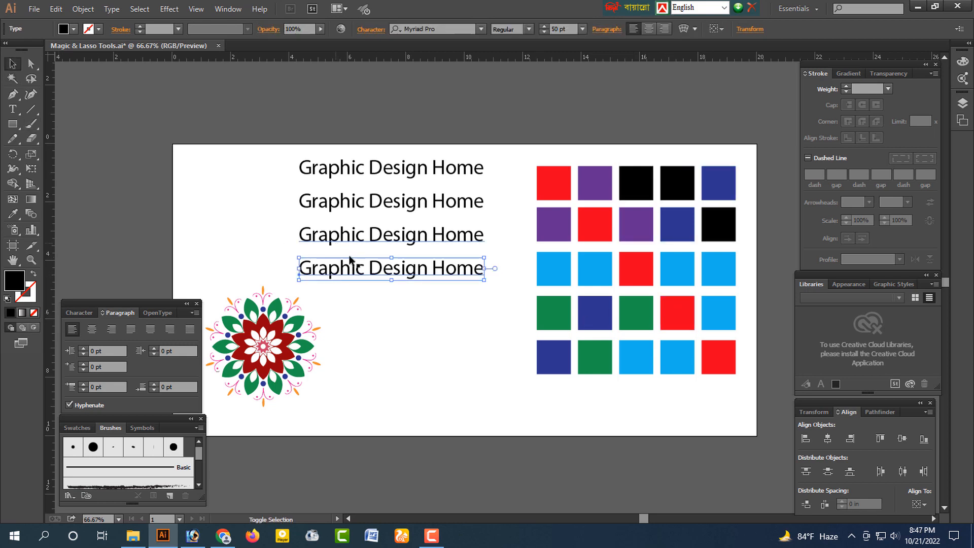
pyautogui.click(473, 229)
pyautogui.moveTo(499, 171); pyautogui.dragTo(441, 283)
pyautogui.rightClick(442, 283)
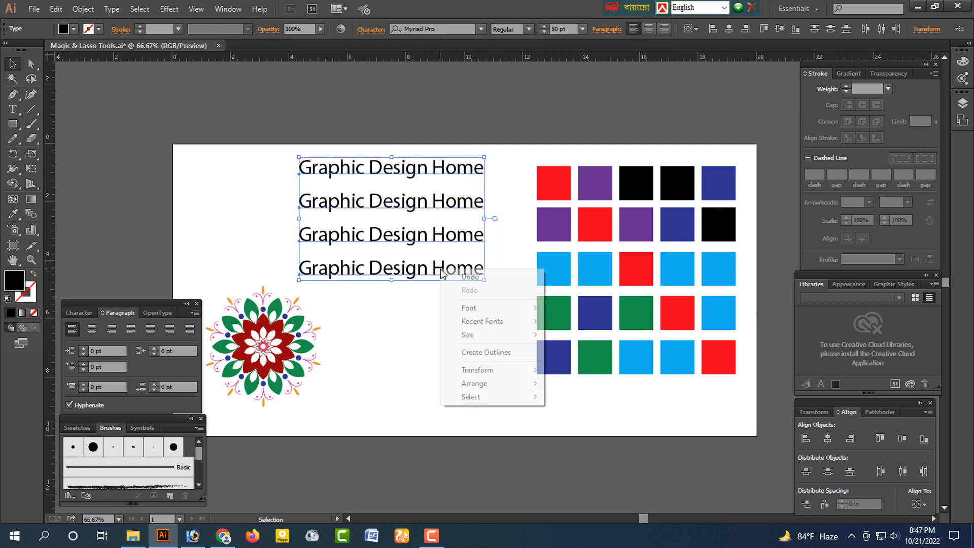
pyautogui.click(451, 351)
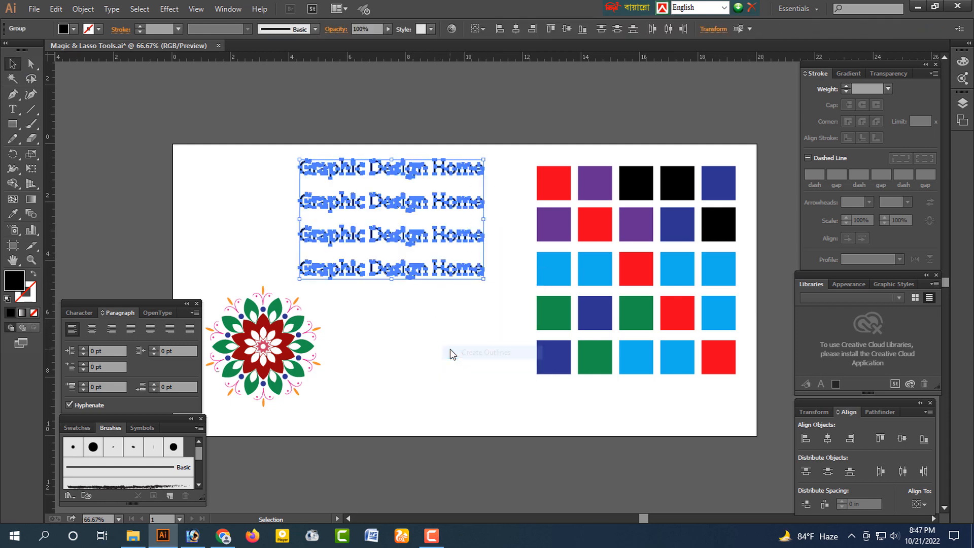
# - Try to unite the outlined text lines with the Pathfinder, and clear the selection
pyautogui.click(878, 412)
pyautogui.click(806, 439)
pyautogui.moveTo(483, 303); pyautogui.dragTo(283, 256)
pyautogui.moveTo(486, 305); pyautogui.dragTo(293, 254)
pyautogui.click(401, 359)
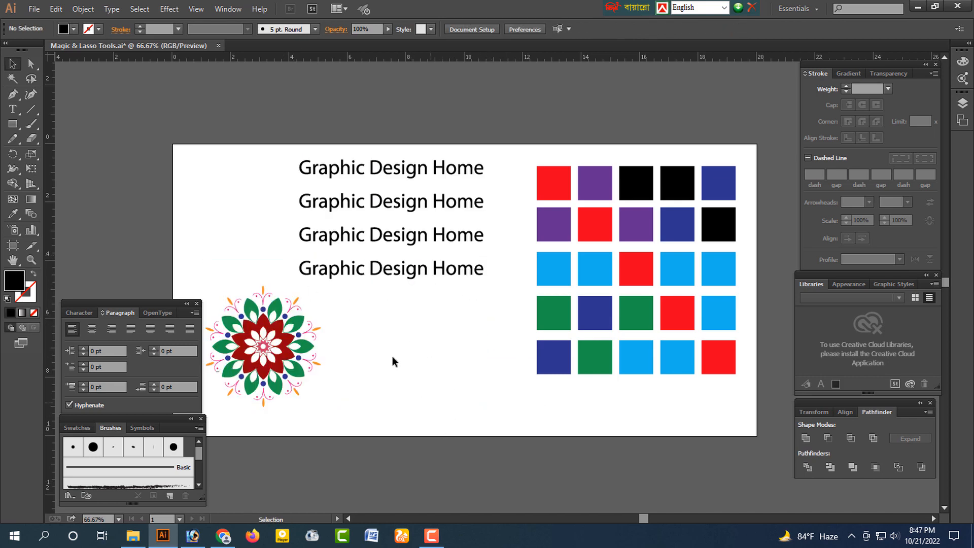
# - Select each outlined text line in turn from the lowest to the highest, and clear the selection
pyautogui.click(370, 278)
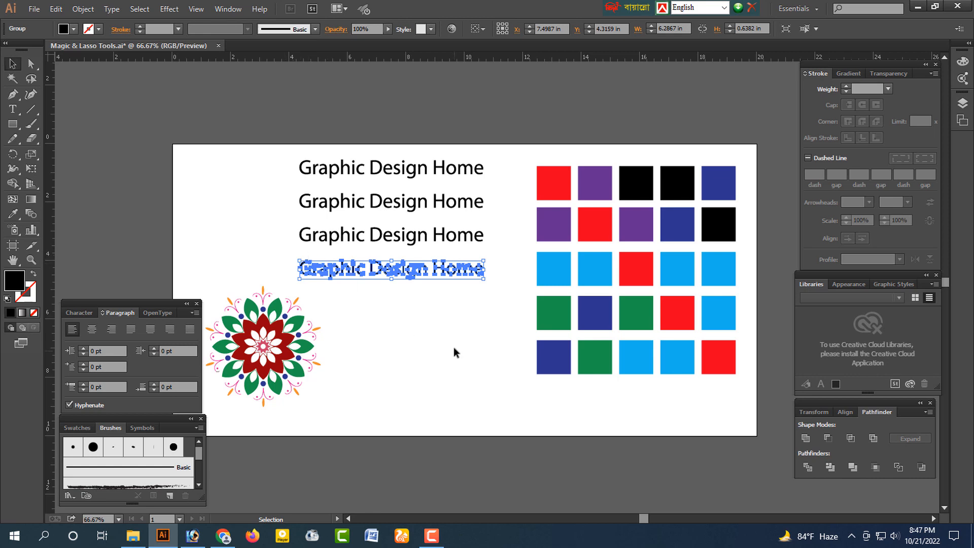
pyautogui.click(414, 237)
pyautogui.click(413, 203)
pyautogui.click(410, 172)
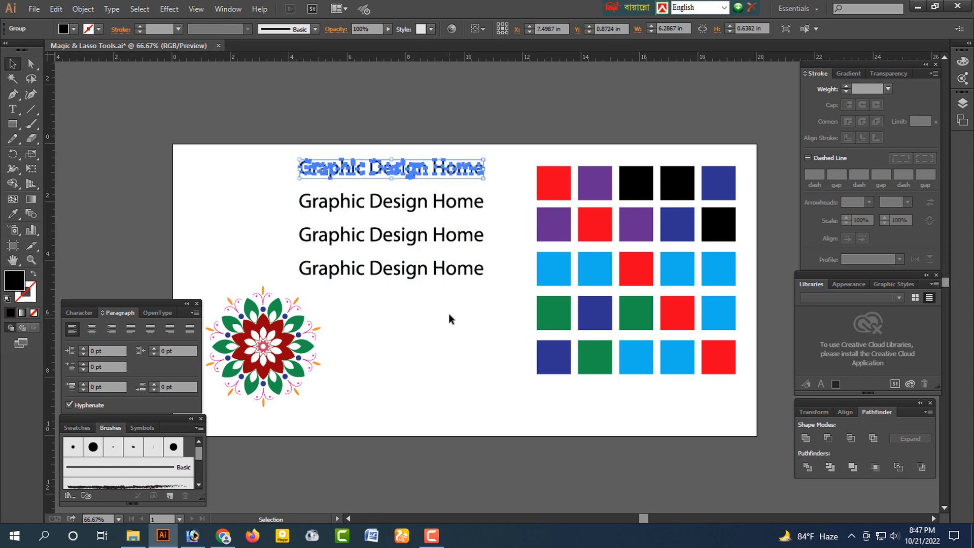
pyautogui.click(451, 317)
# - Select all black squares and black outlined text lines together with the Magic Wand tool, and clear the selection
pyautogui.click(13, 79)
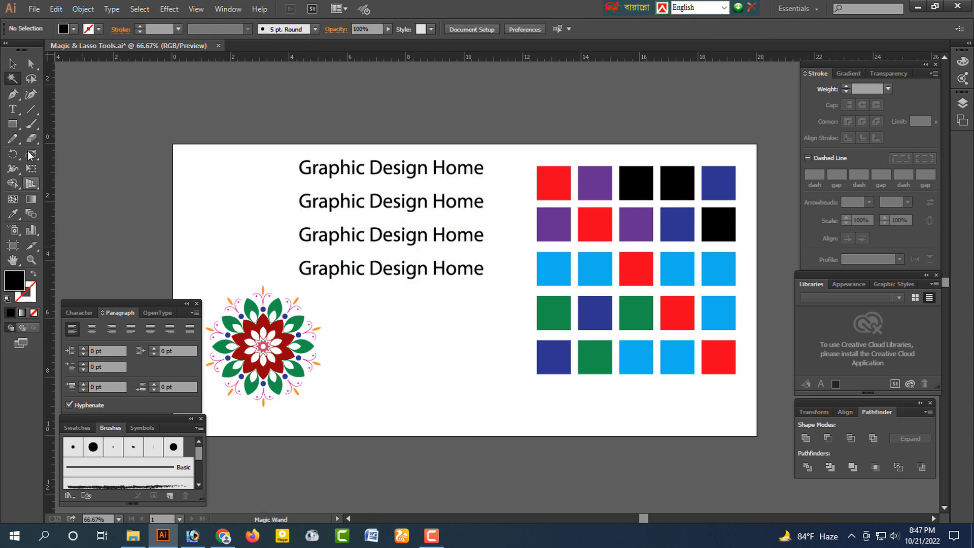
pyautogui.click(637, 193)
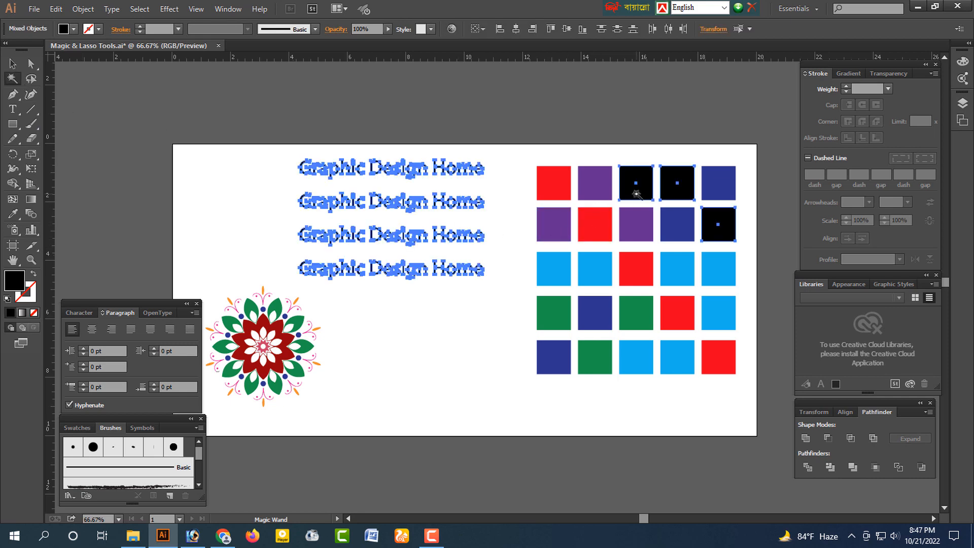
pyautogui.press('v')
pyautogui.press('s')
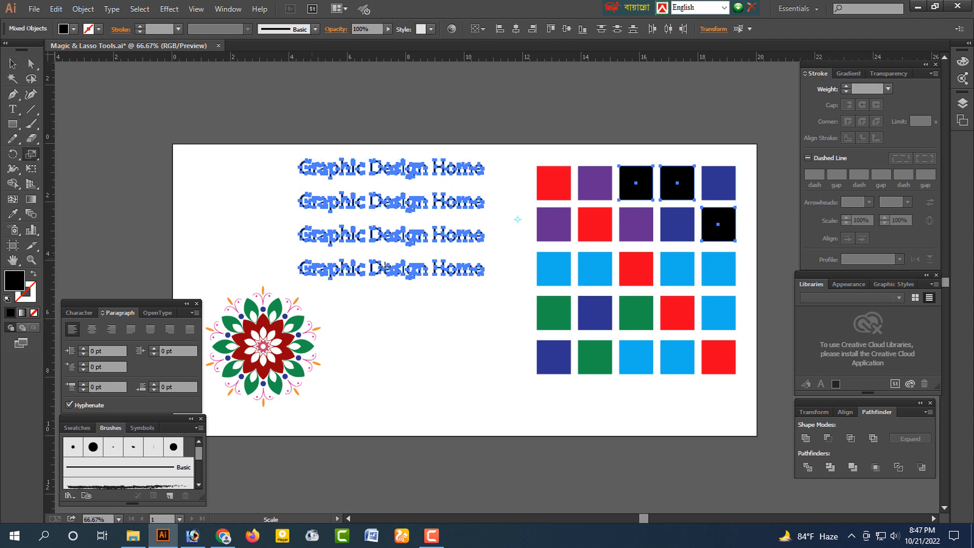
pyautogui.click(12, 63)
pyautogui.click(87, 135)
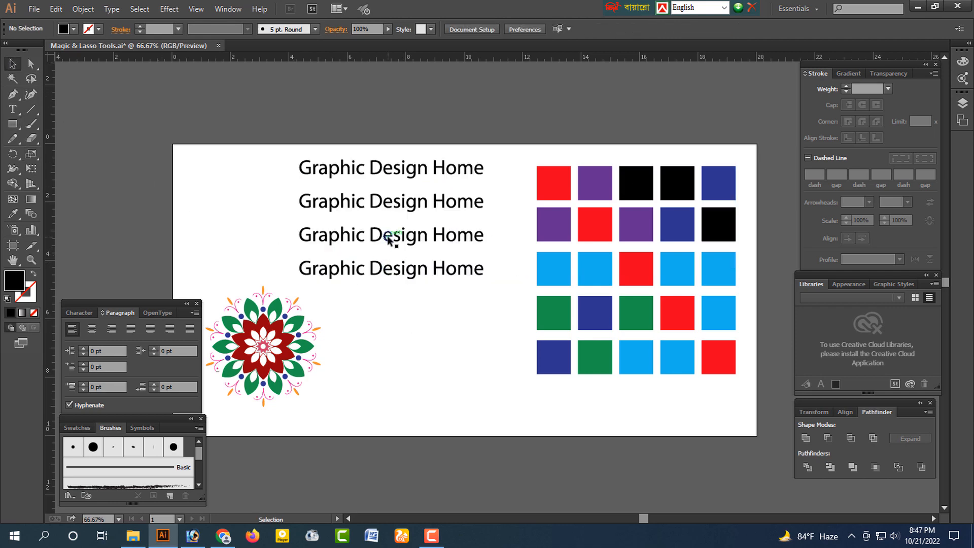
# - Fill the first outlined text line with dark green
pyautogui.rightClick(389, 239)
pyautogui.click(397, 246)
pyautogui.click(435, 166)
pyautogui.click(66, 29)
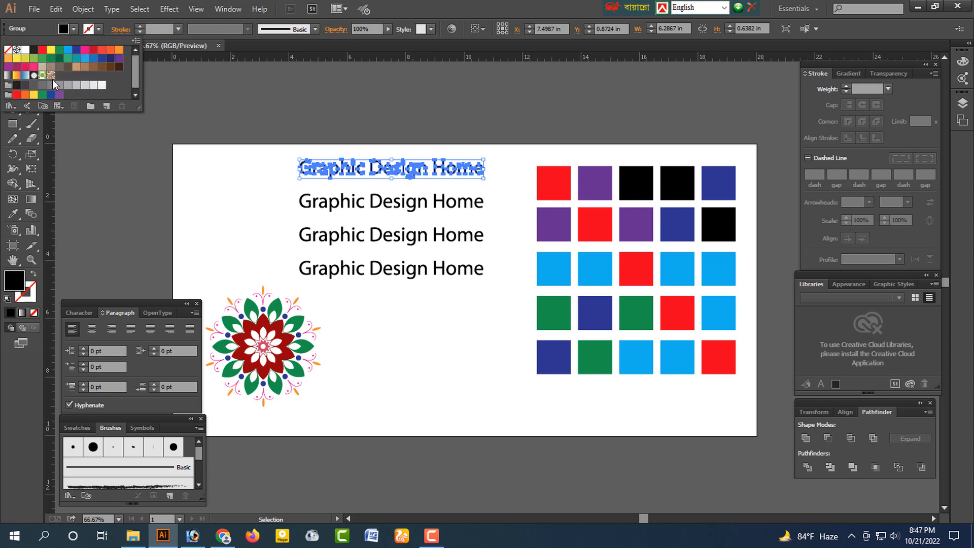
pyautogui.click(60, 60)
pyautogui.click(289, 232)
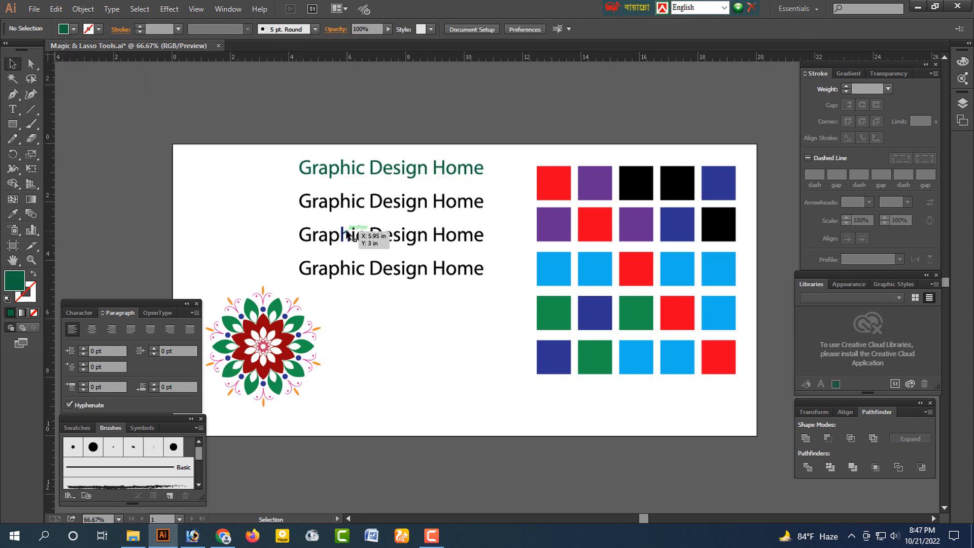
# - Fill the third outlined text line with light brown
pyautogui.click(370, 233)
pyautogui.click(73, 29)
pyautogui.click(84, 70)
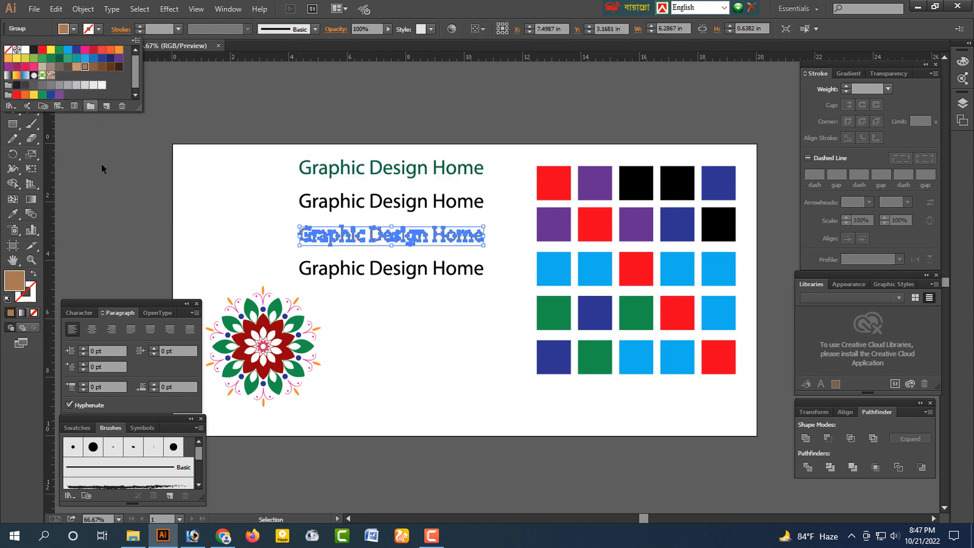
pyautogui.click(105, 187)
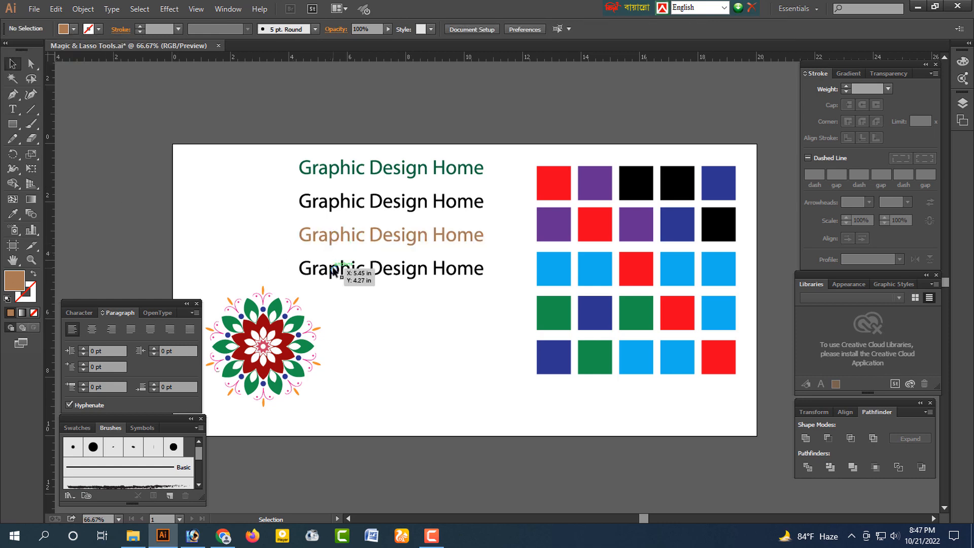
# - Fill the fourth outlined text line with light blue
pyautogui.click(334, 266)
pyautogui.click(74, 29)
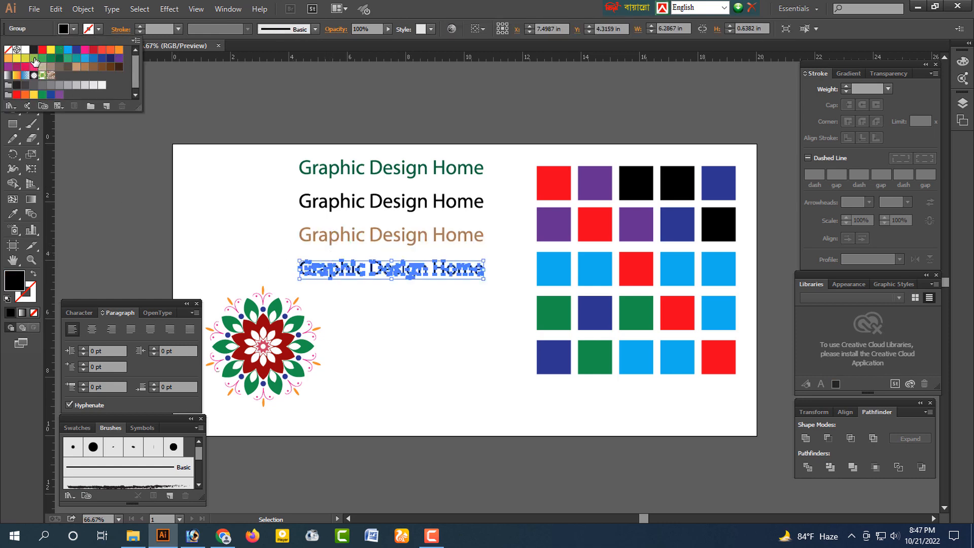
pyautogui.click(74, 51)
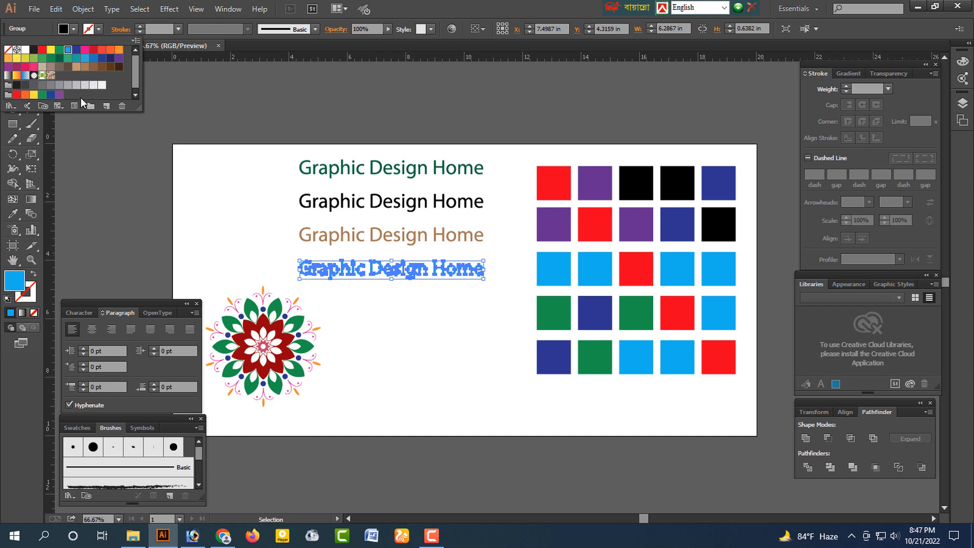
pyautogui.click(90, 181)
# - Fill the second outlined text line with pink
pyautogui.click(302, 202)
pyautogui.click(300, 202)
pyautogui.click(67, 31)
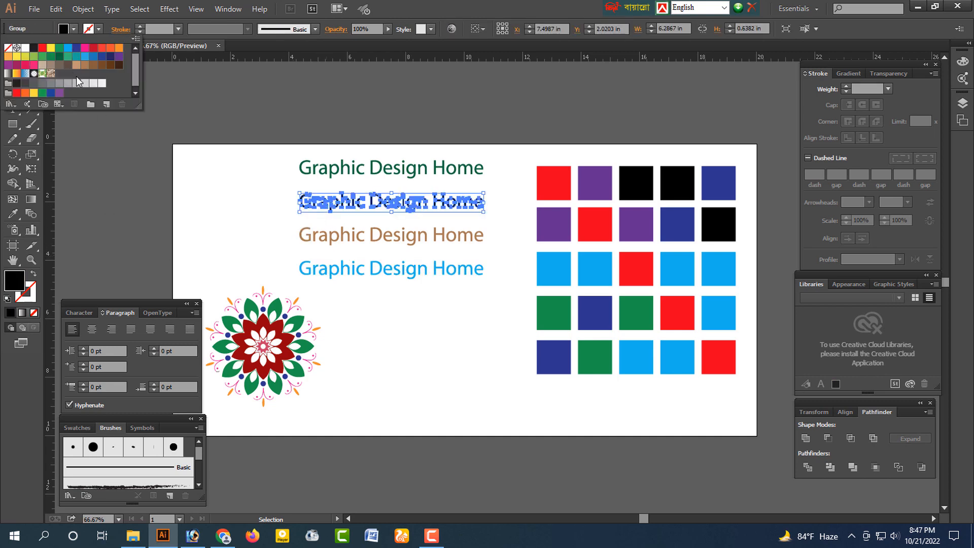
pyautogui.click(85, 53)
pyautogui.click(93, 163)
pyautogui.click(262, 207)
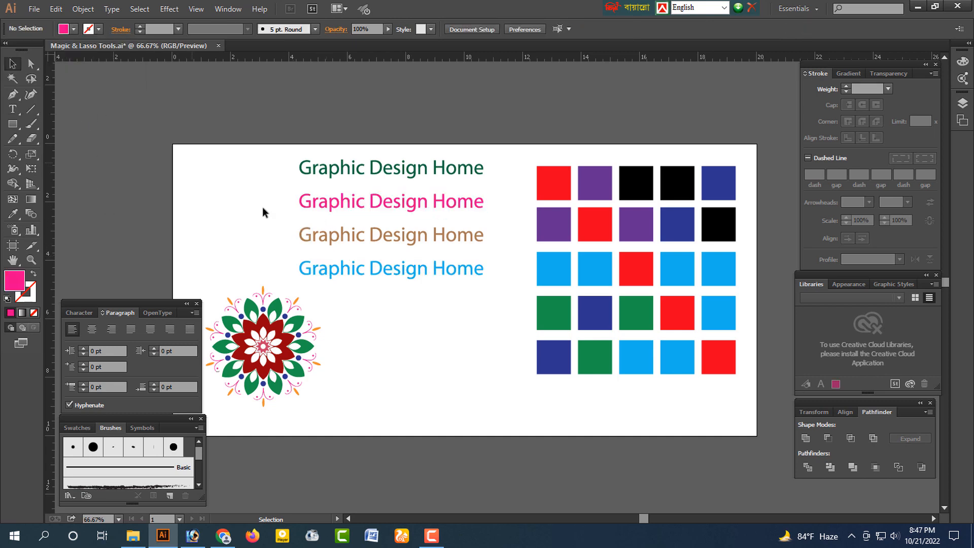
# - Fill the third outlined text line with dark blue
pyautogui.click(396, 239)
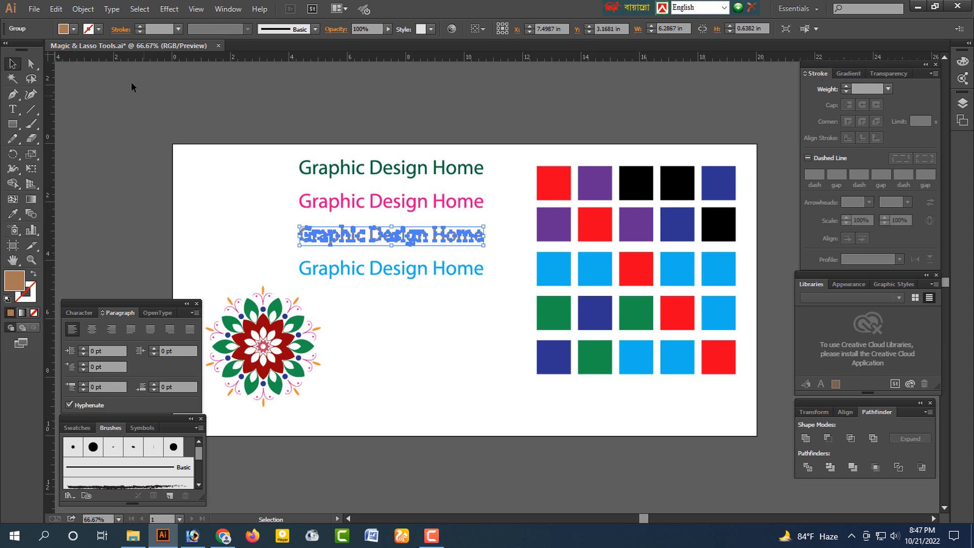
pyautogui.click(72, 31)
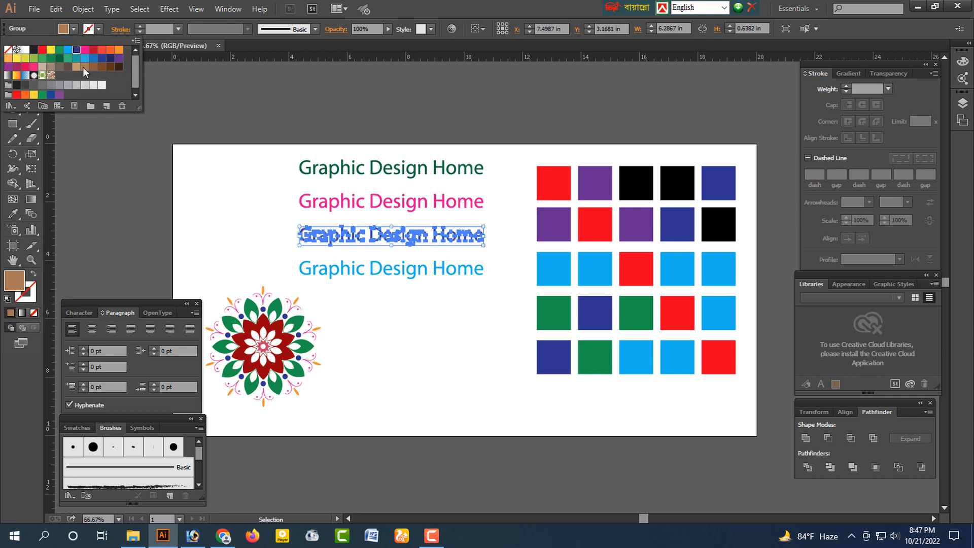
pyautogui.click(77, 53)
pyautogui.click(86, 165)
pyautogui.click(294, 193)
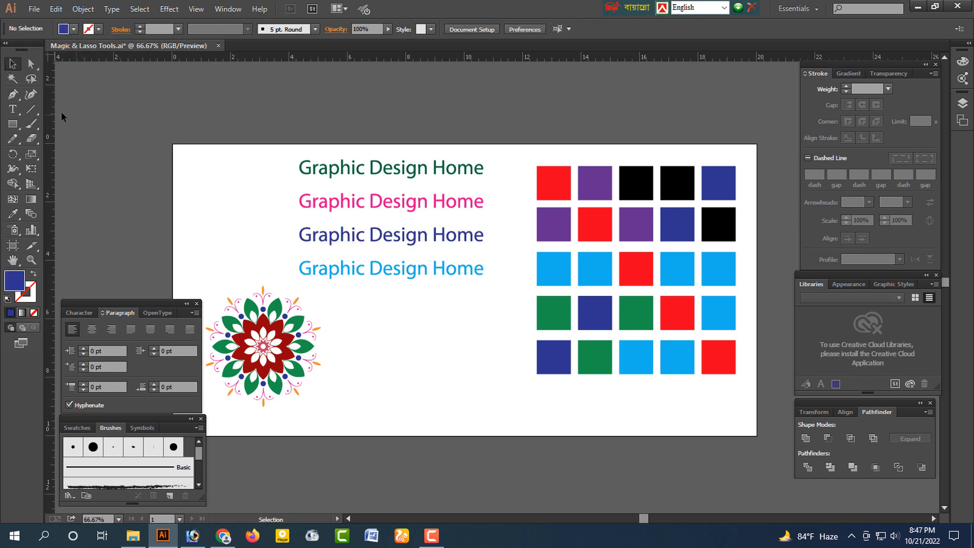
# - Select the red squares and then all light blue objects with the Magic Wand tool, and clear the selection
pyautogui.click(13, 79)
pyautogui.click(552, 183)
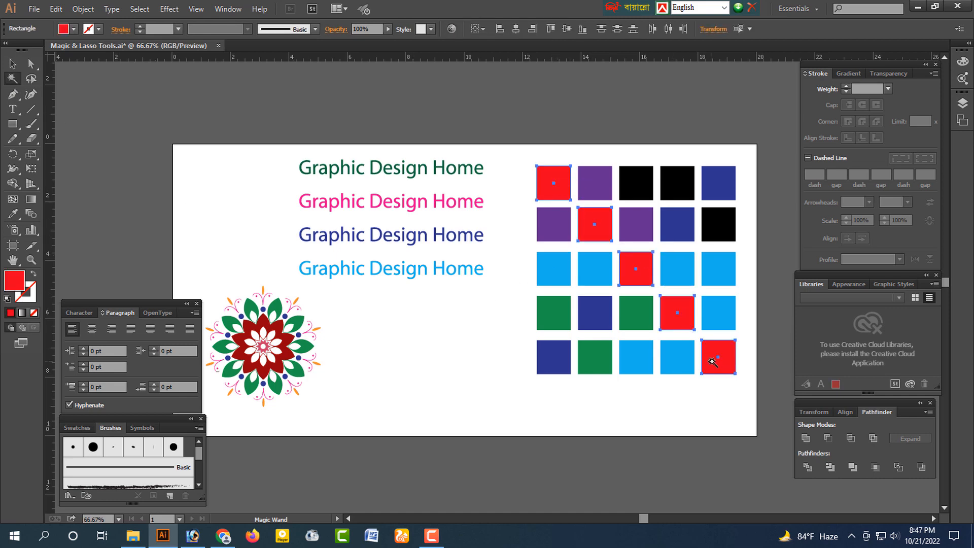
pyautogui.click(679, 366)
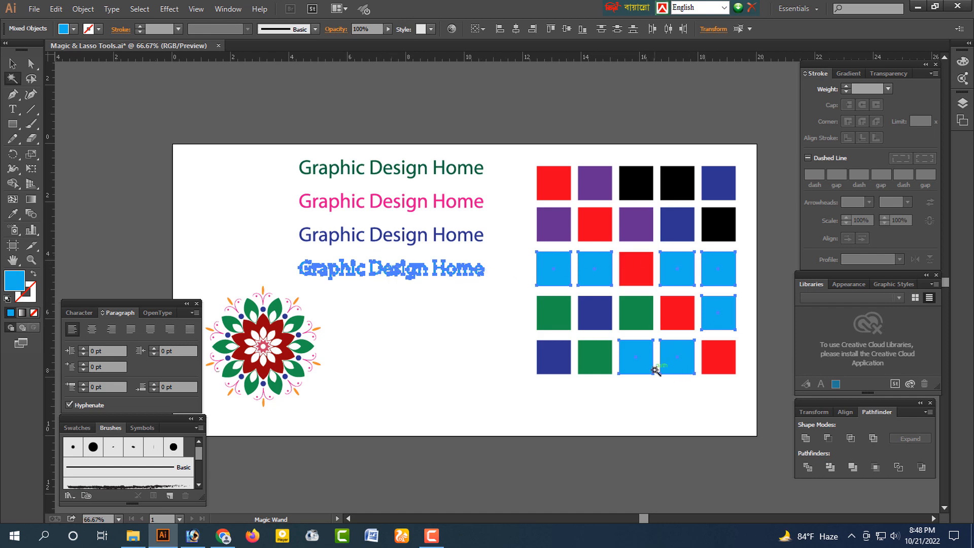
pyautogui.press('v')
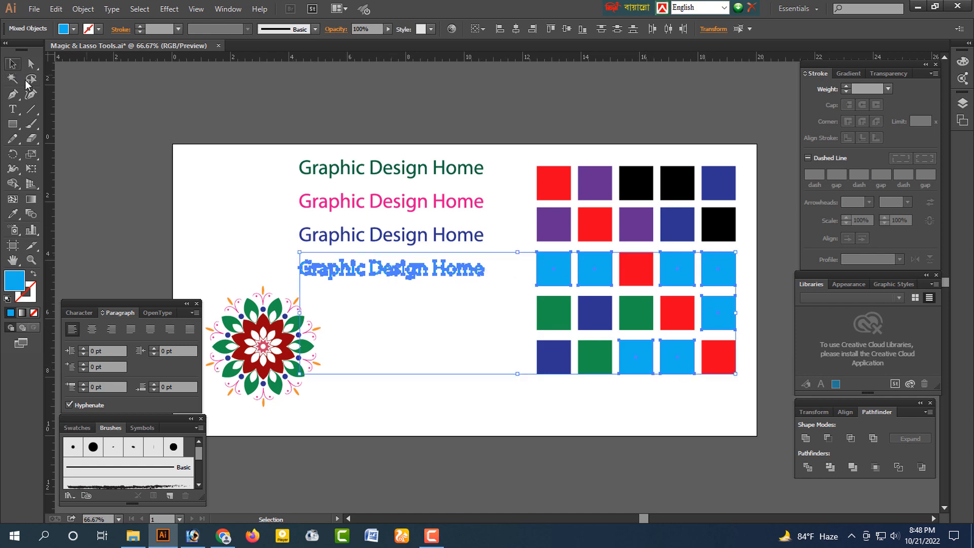
pyautogui.click(63, 133)
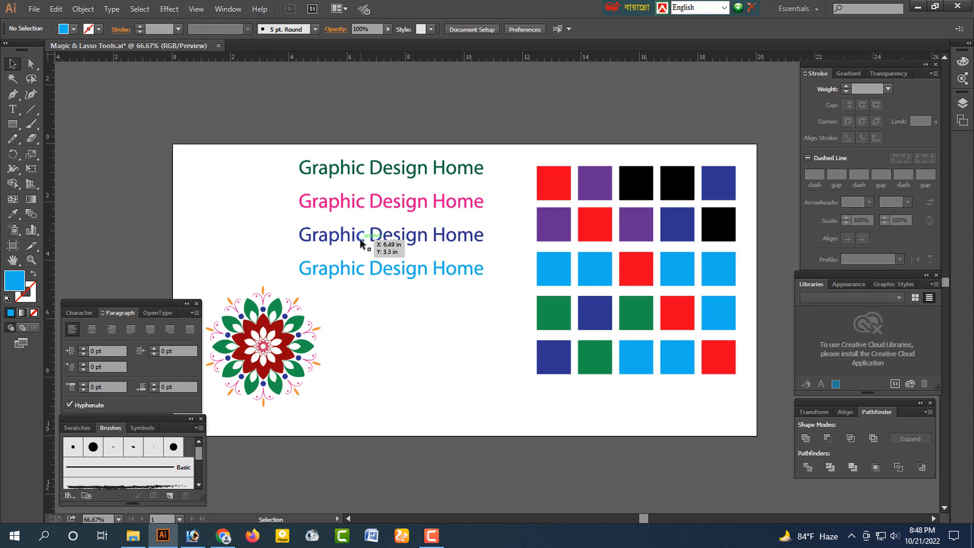
# - Select the green text line and the three green grid squares one by one with the Selection tool, and clear the selection
pyautogui.scroll(-3, 367, 279)
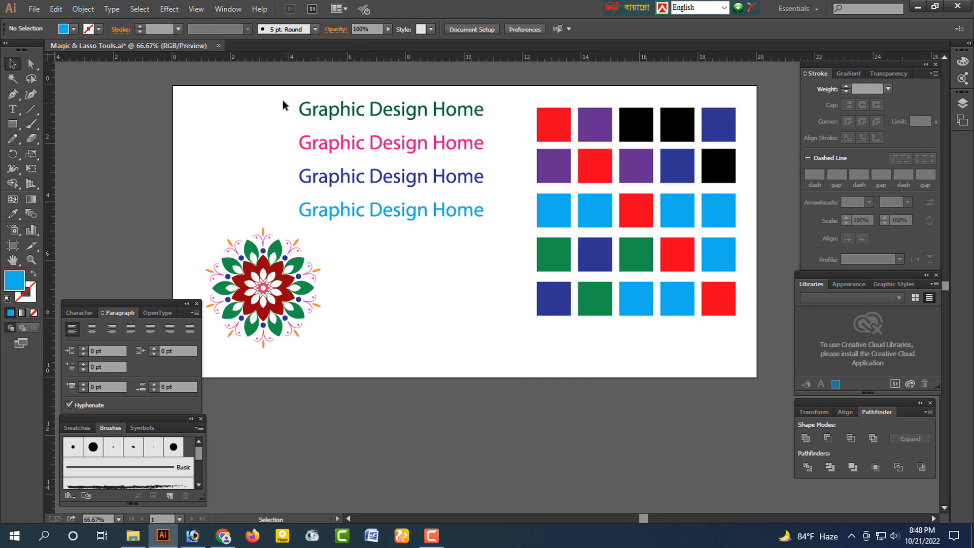
pyautogui.click(304, 112)
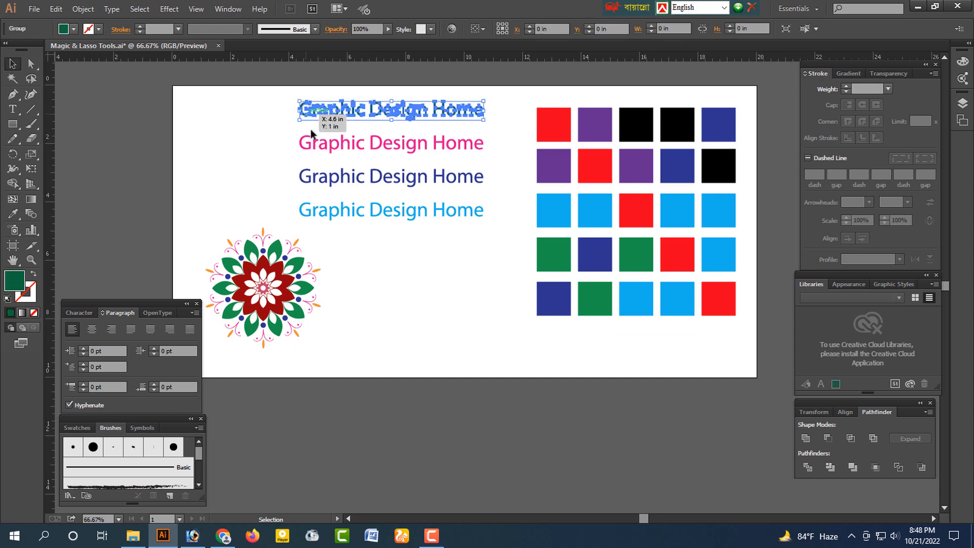
pyautogui.click(495, 308)
pyautogui.click(464, 109)
pyautogui.keyDown('shift'); pyautogui.click(562, 258); pyautogui.keyUp('shift')
pyautogui.keyDown('shift'); pyautogui.click(593, 298); pyautogui.keyUp('shift')
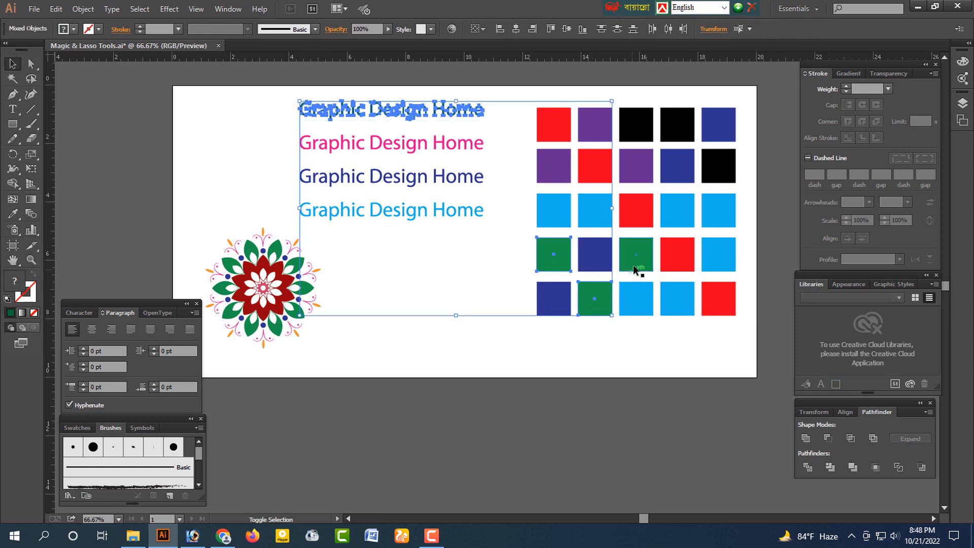
pyautogui.keyDown('shift'); pyautogui.click(635, 261); pyautogui.keyUp('shift')
pyautogui.click(562, 422)
# - Select all green objects across the mandala, text and grid with the Magic Wand tool, and clear the selection
pyautogui.click(13, 78)
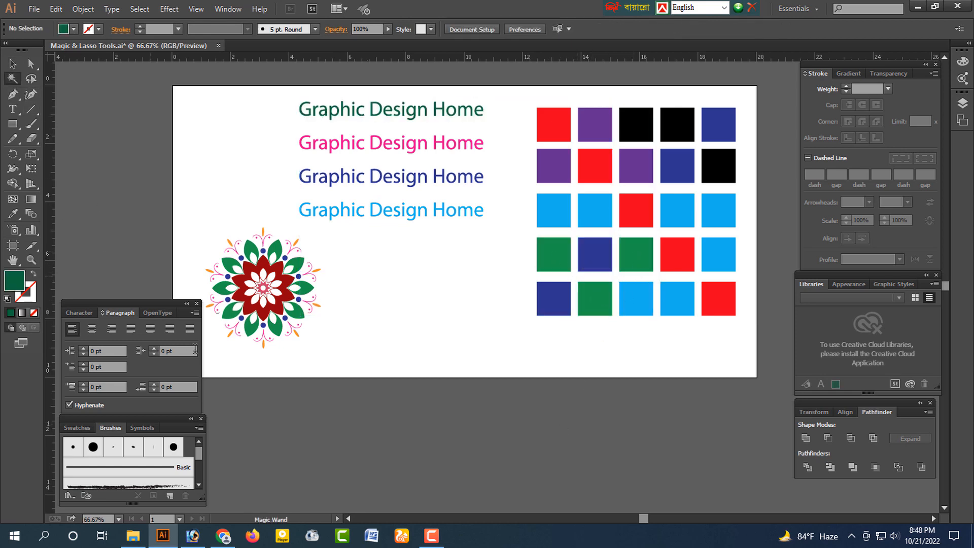
pyautogui.click(277, 330)
pyautogui.scroll(2, 348, 330)
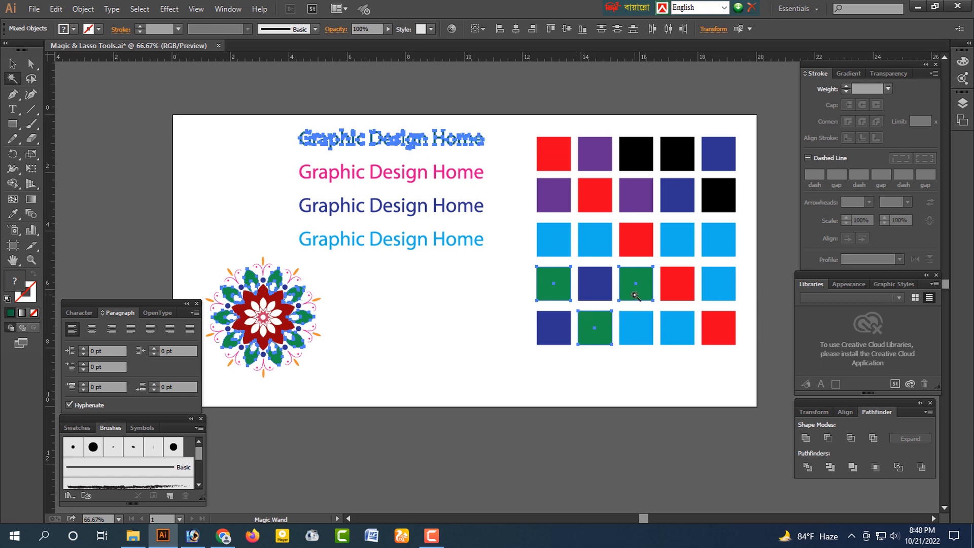
pyautogui.press('v')
pyautogui.click(114, 176)
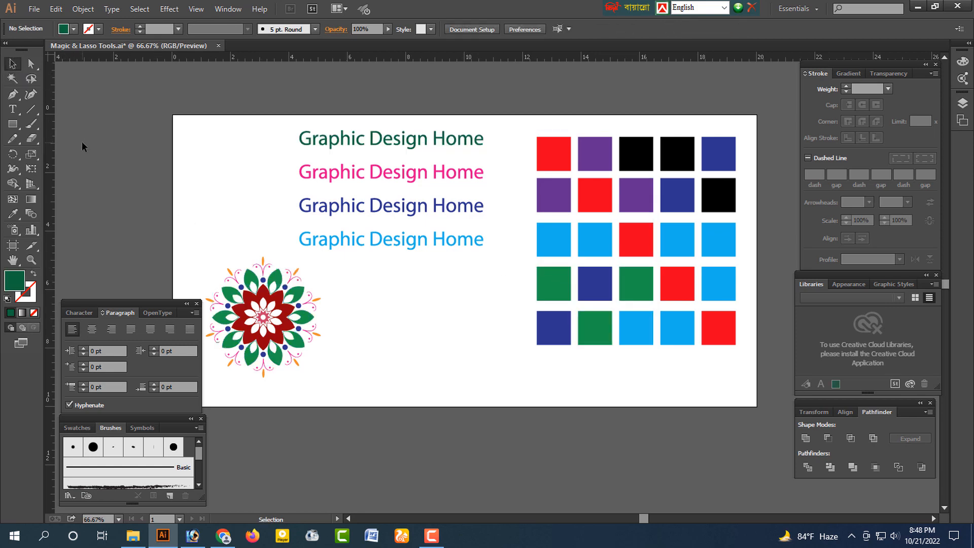
# - Select the black, the purple and dark blue, the light blue, and finally the red objects in turn with the Magic Wand tool
pyautogui.scroll(-3, 200, 230)
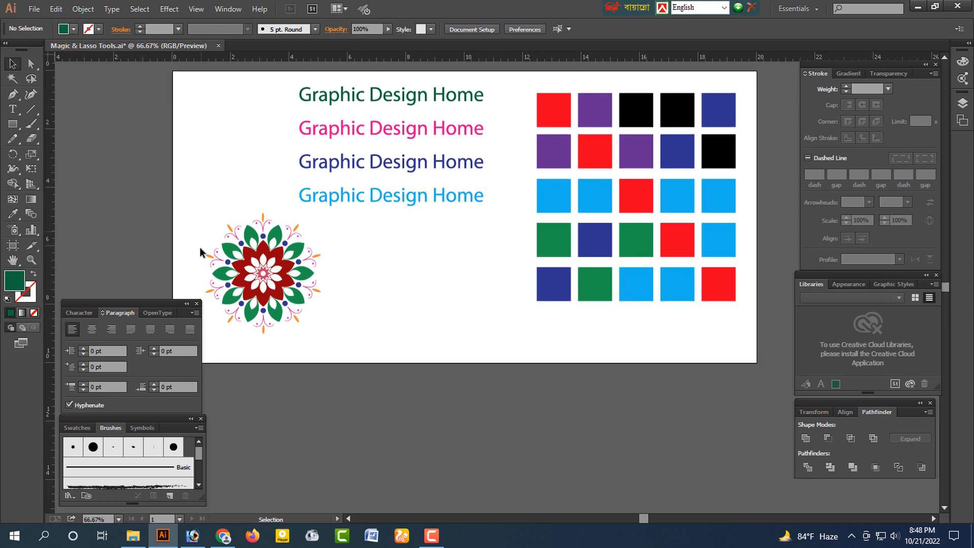
pyautogui.scroll(2, 325, 246)
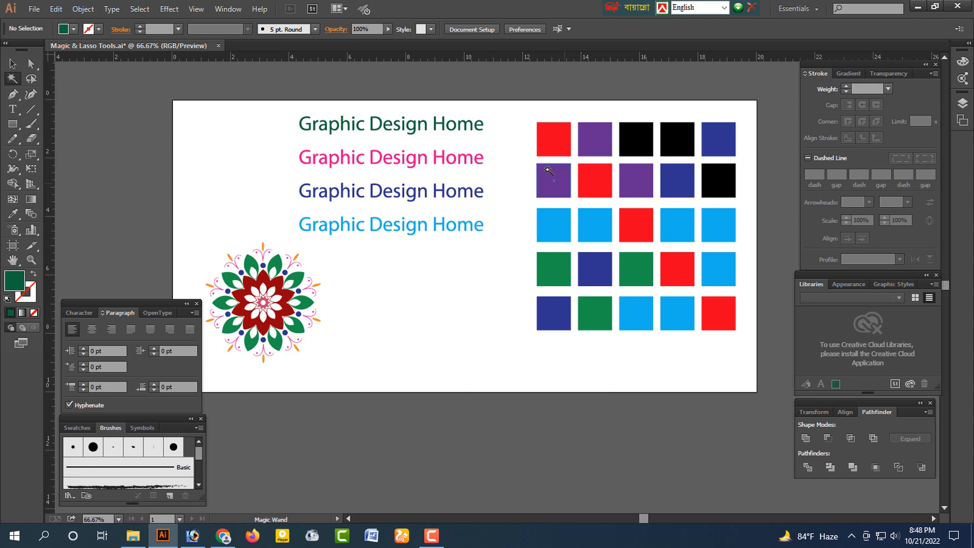
pyautogui.click(634, 138)
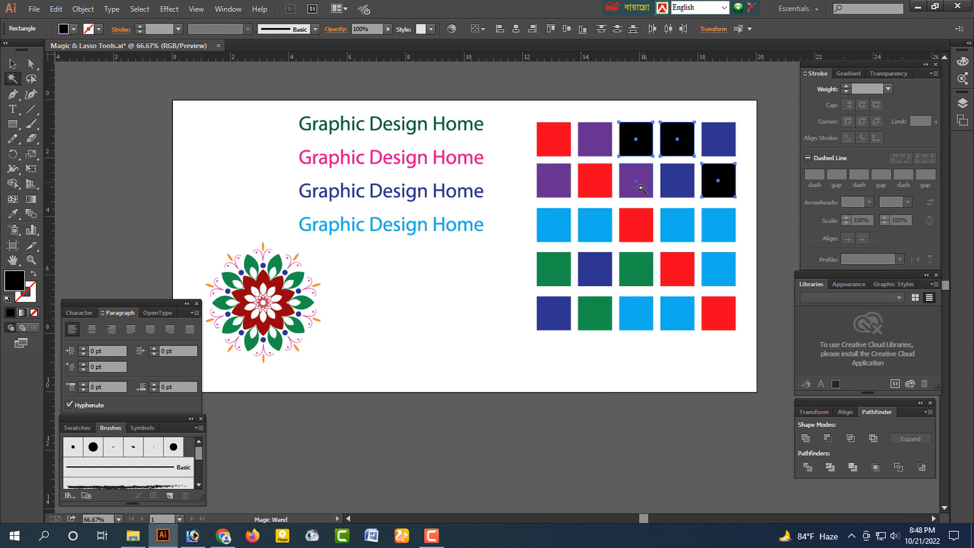
pyautogui.click(566, 227)
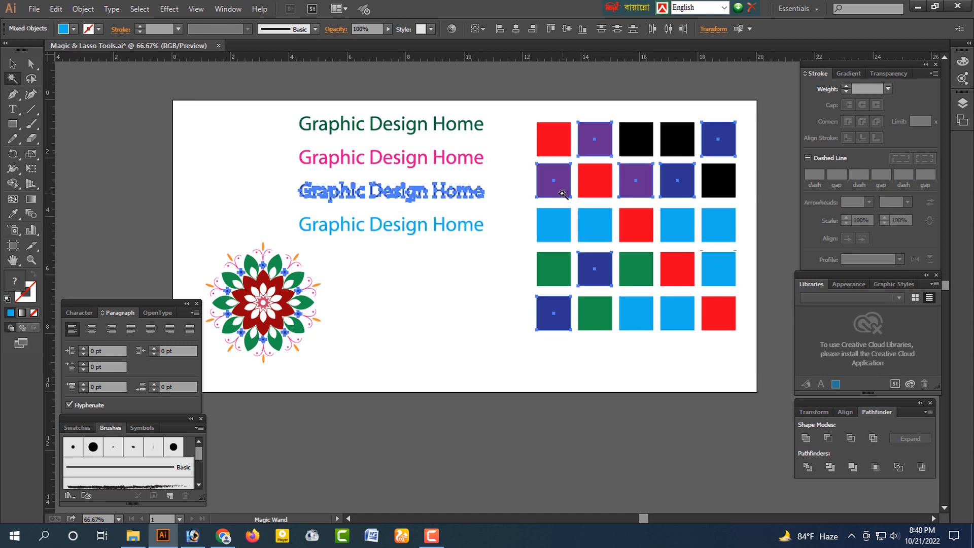
pyautogui.click(556, 150)
pyautogui.click(711, 224)
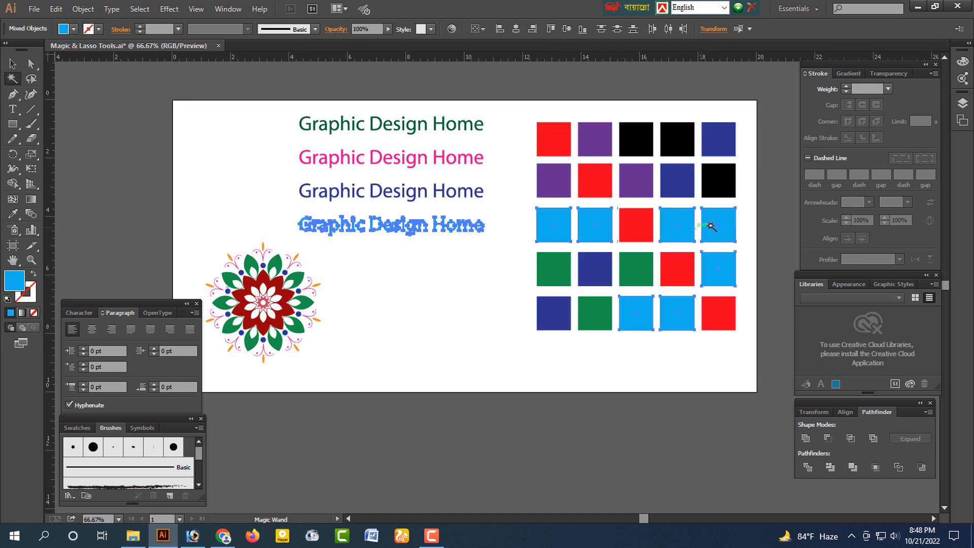
pyautogui.click(718, 316)
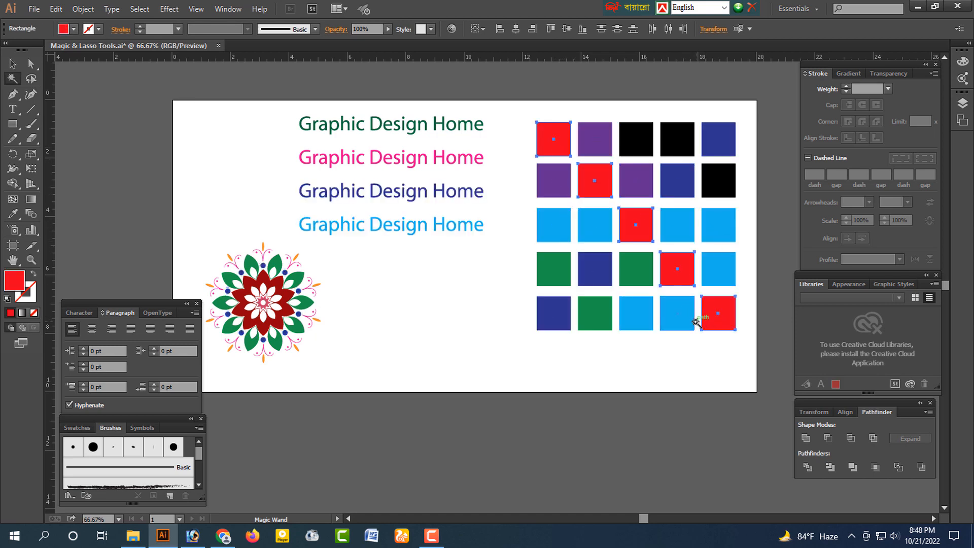
pyautogui.click(14, 63)
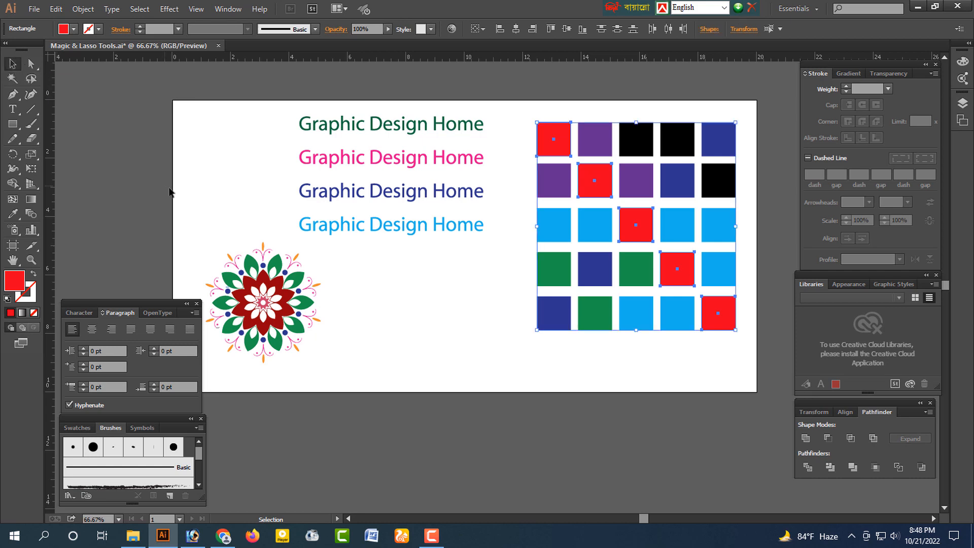
# - Activate the Lasso tool twice, returning to the Selection tool each time
pyautogui.scroll(-4, 189, 216)
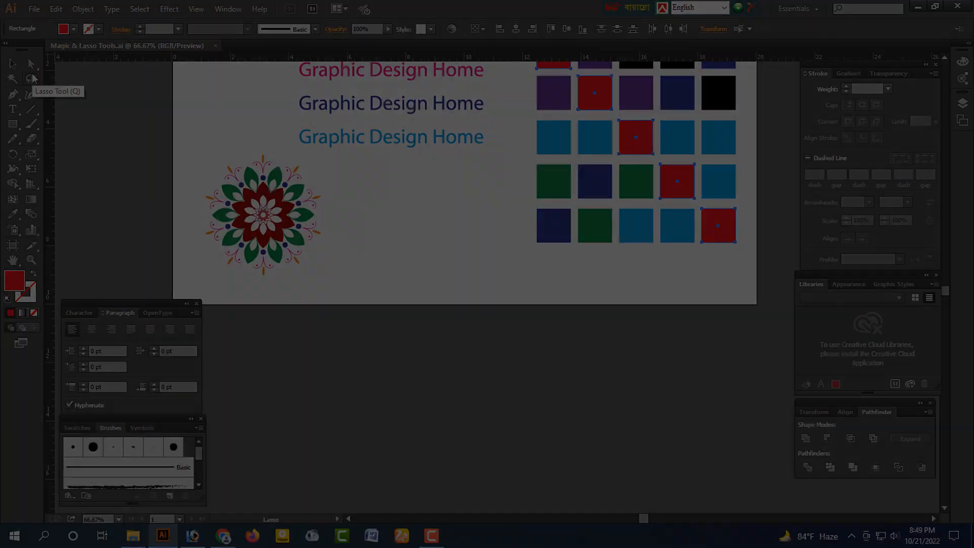
pyautogui.click(31, 78)
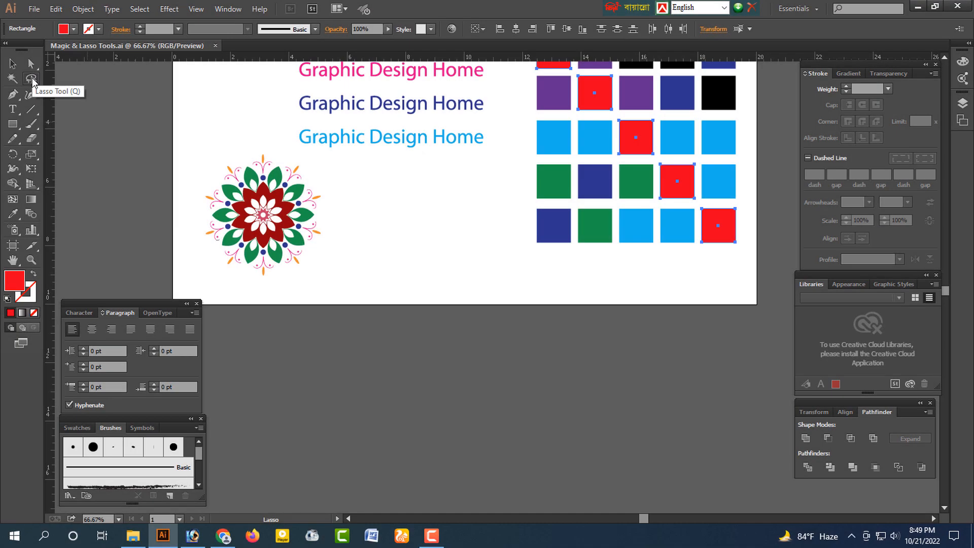
pyautogui.click(13, 63)
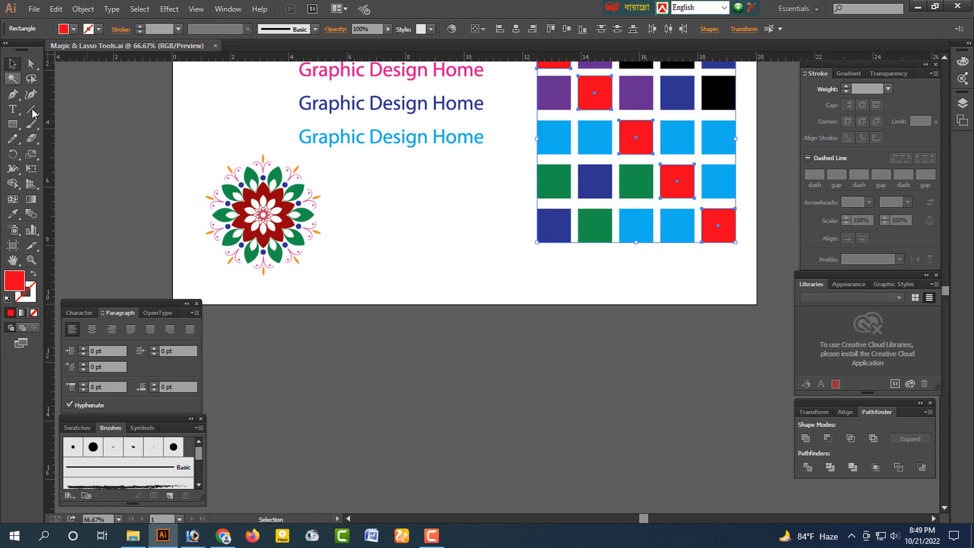
pyautogui.press('q')
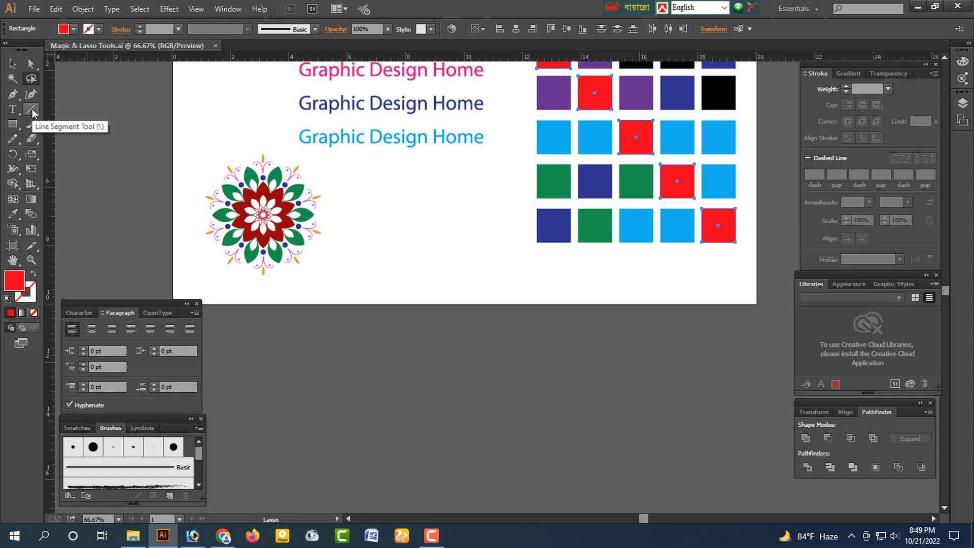
pyautogui.click(15, 69)
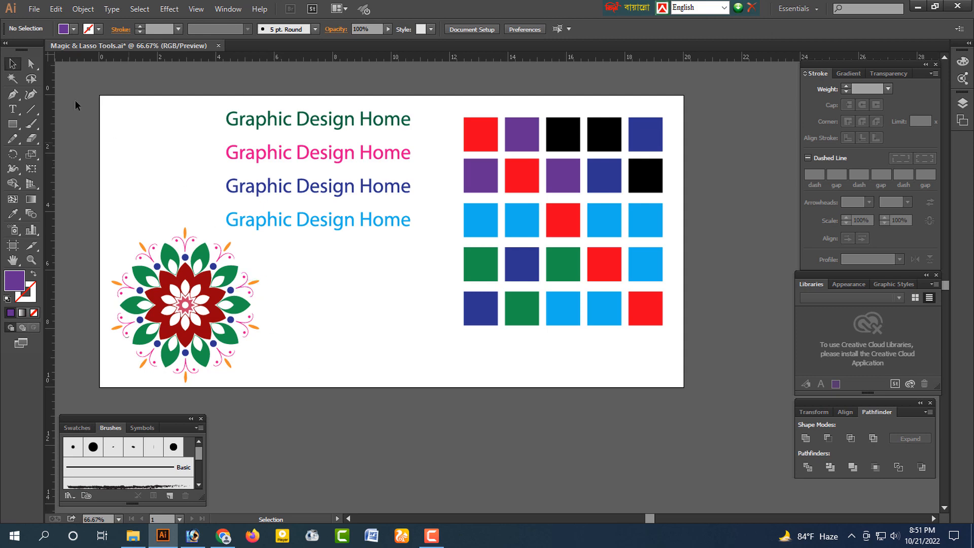
# - Select the diagonal row of red grid squares with a freehand Lasso outline, and clear the selection
pyautogui.click(32, 81)
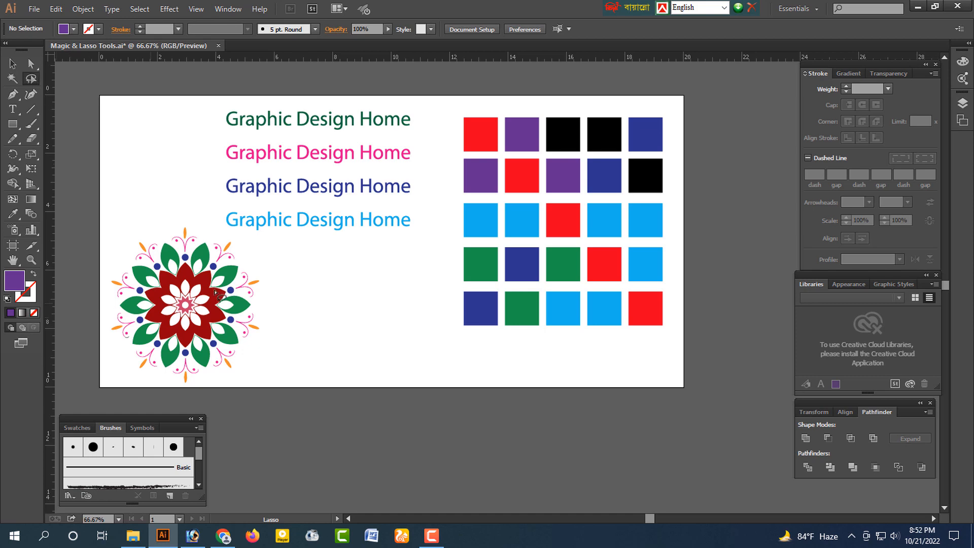
pyautogui.scroll(1, 392, 244)
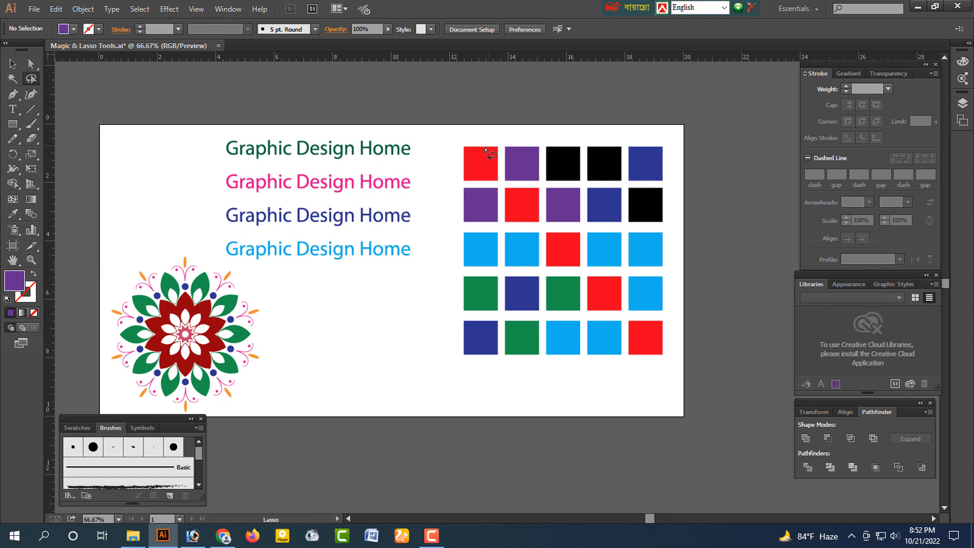
pyautogui.moveTo(459, 141); pyautogui.dragTo(670, 368)
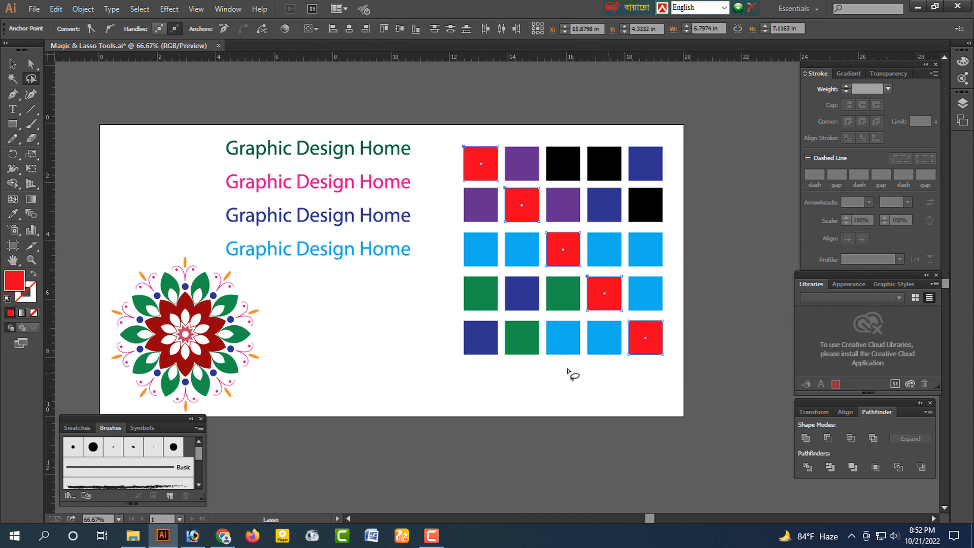
pyautogui.click(453, 363)
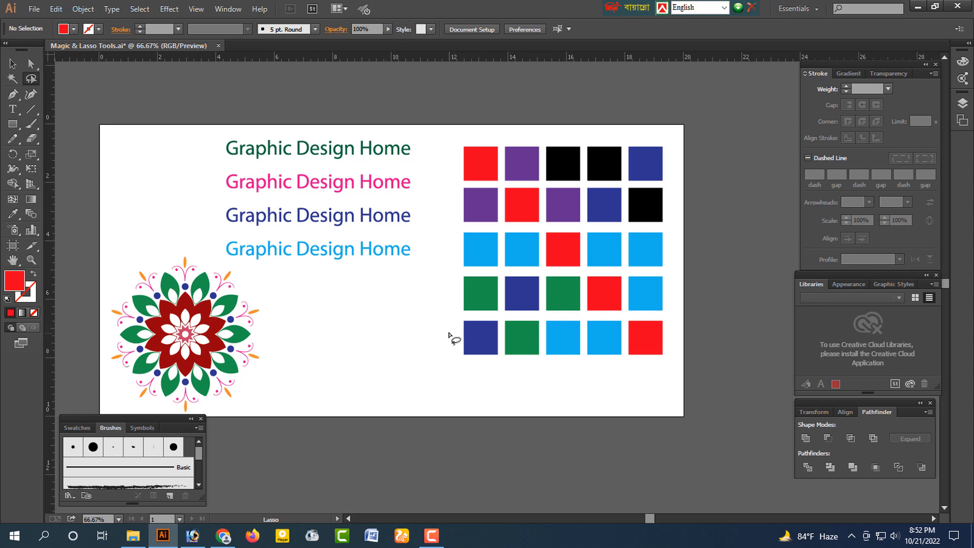
# - Lasso the four squares in the grid's lower-left corner, add and remove the two adjoining light blue squares, and deselect everything
pyautogui.moveTo(448, 295)
pyautogui.mouseDown()
pyautogui.moveTo(508, 293)
pyautogui.moveTo(531, 309)
pyautogui.moveTo(528, 361)
pyautogui.moveTo(482, 368)
pyautogui.moveTo(447, 295)
pyautogui.mouseUp()
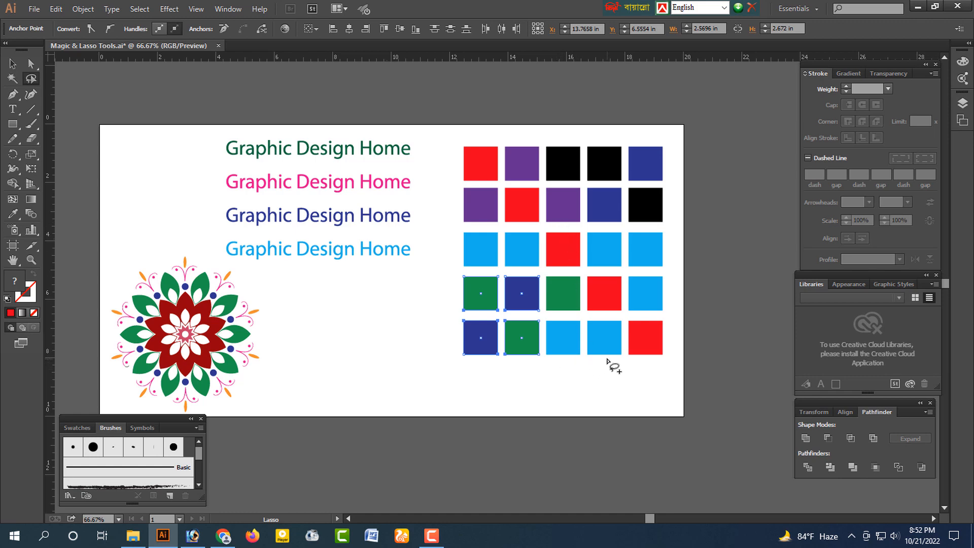
pyautogui.moveTo(607, 358)
pyautogui.mouseDown()
pyautogui.moveTo(593, 332)
pyautogui.moveTo(578, 328)
pyautogui.moveTo(531, 348)
pyautogui.moveTo(536, 359)
pyautogui.moveTo(610, 360)
pyautogui.mouseUp()
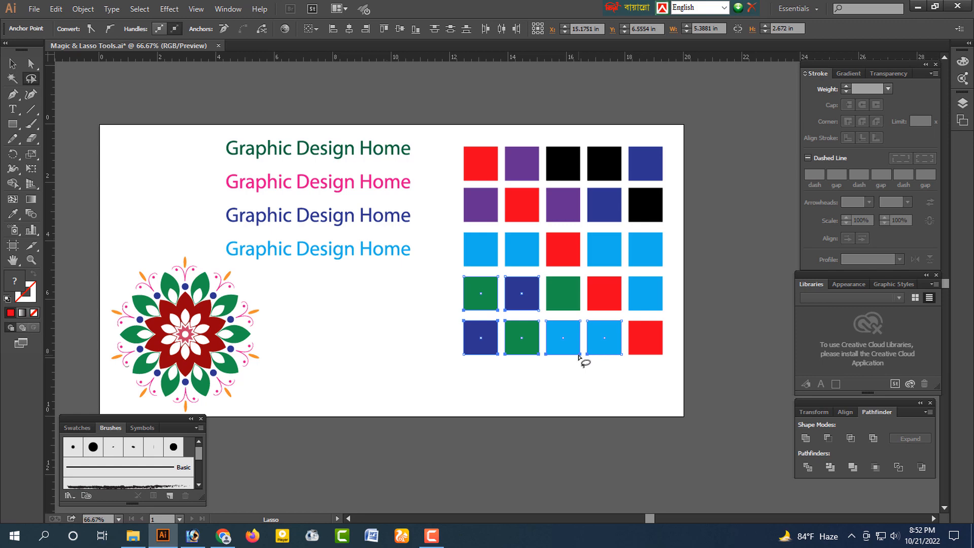
pyautogui.moveTo(616, 364)
pyautogui.mouseDown()
pyautogui.moveTo(610, 349)
pyautogui.moveTo(557, 333)
pyautogui.moveTo(554, 361)
pyautogui.moveTo(614, 376)
pyautogui.moveTo(618, 363)
pyautogui.mouseUp()
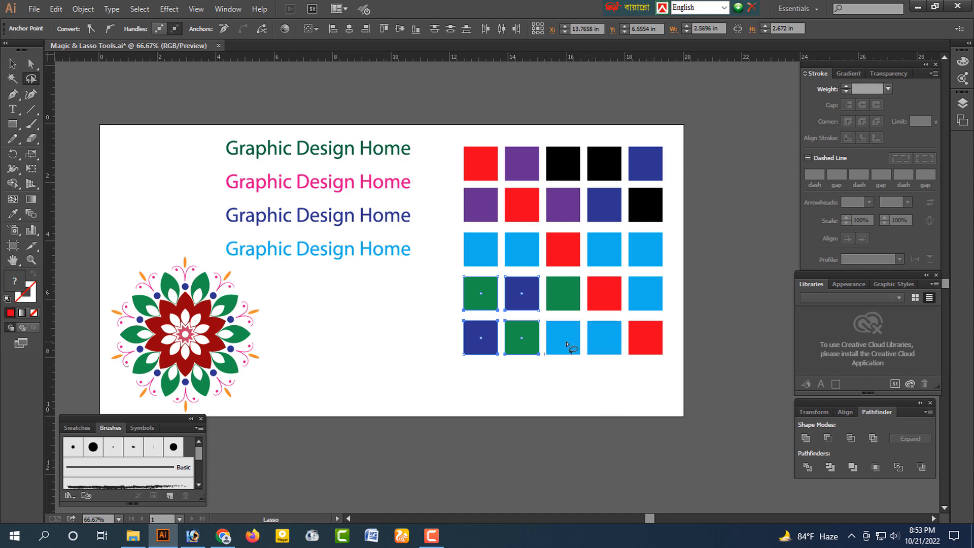
pyautogui.click(13, 65)
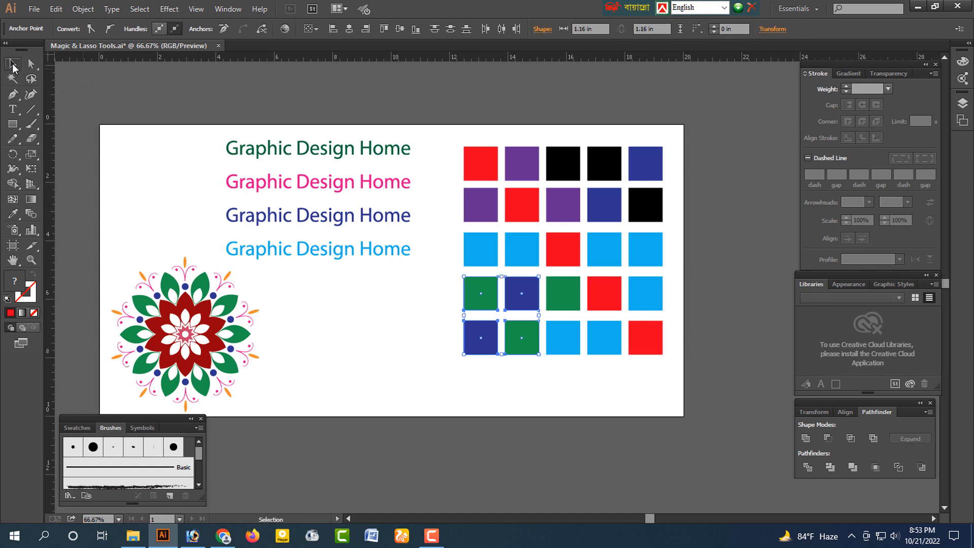
pyautogui.click(87, 87)
pyautogui.scroll(3, 251, 213)
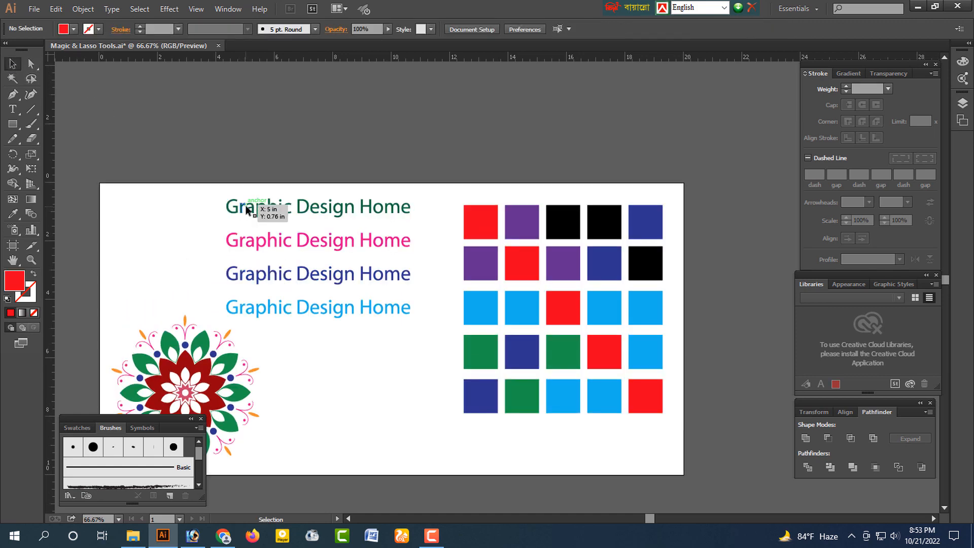
pyautogui.scroll(-1, 248, 210)
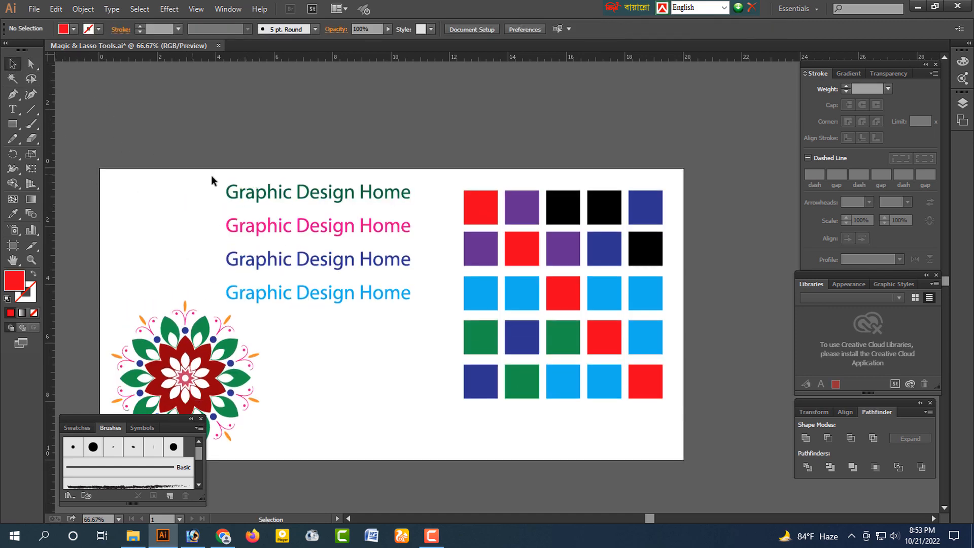
pyautogui.scroll(-4, 224, 178)
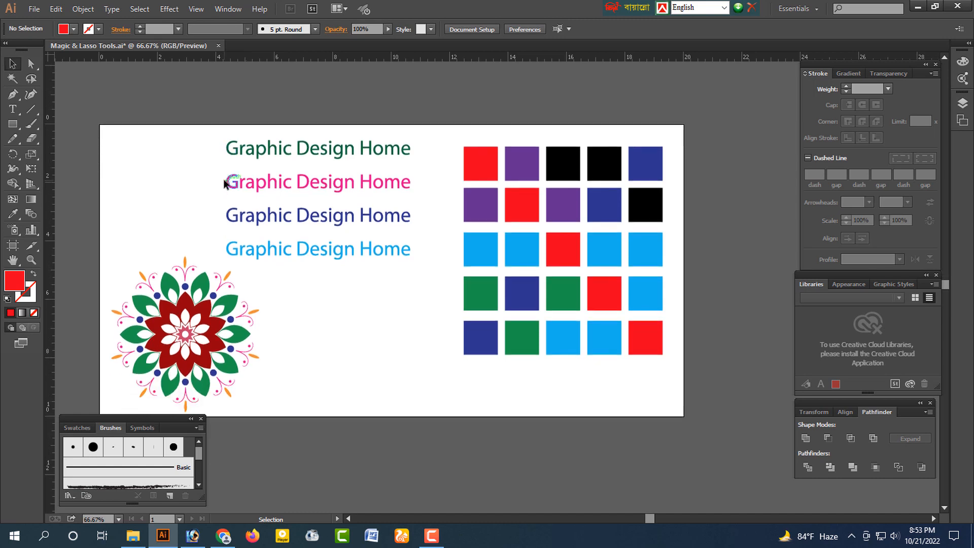